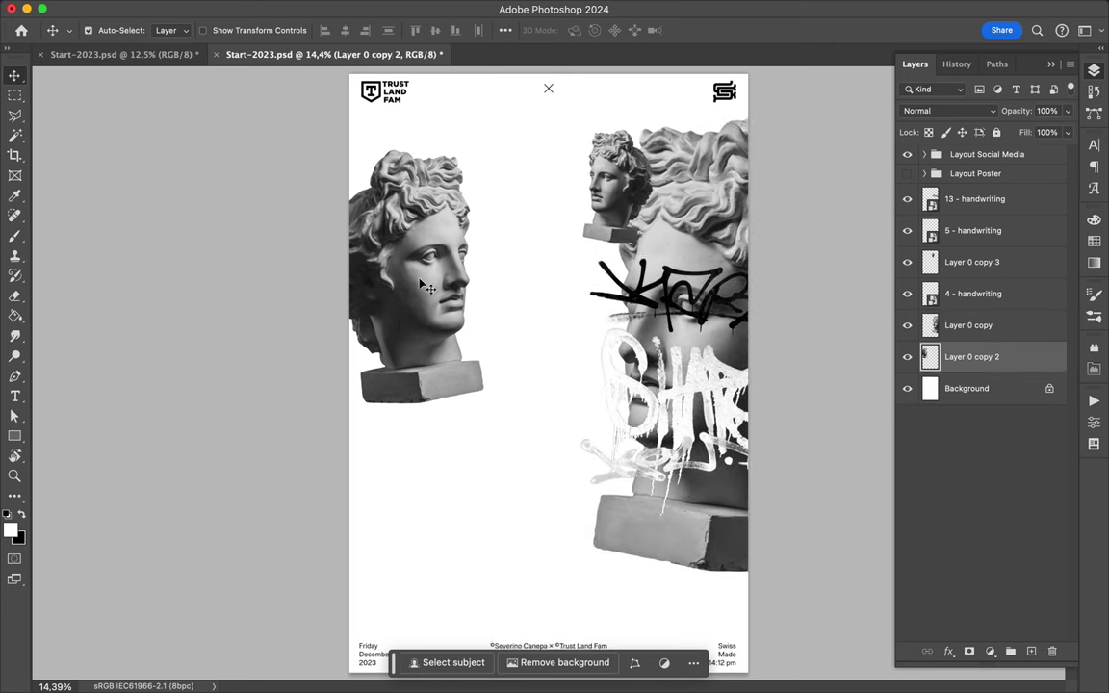
Reposition the statue heads and graffiti, moving the black tag to the lower left.
left_click_drag(362, 455, 367, 474)
left_click_drag(727, 390, 525, 334)
mouse_move(725, 351)
left_mouse_down()
mouse_move(703, 284)
mouse_move(443, 404)
left_mouse_up()
left_click(665, 457)
key("ctrl+t")
left_click_drag(741, 505, 587, 478)
key("Return")
left_click(966, 388)
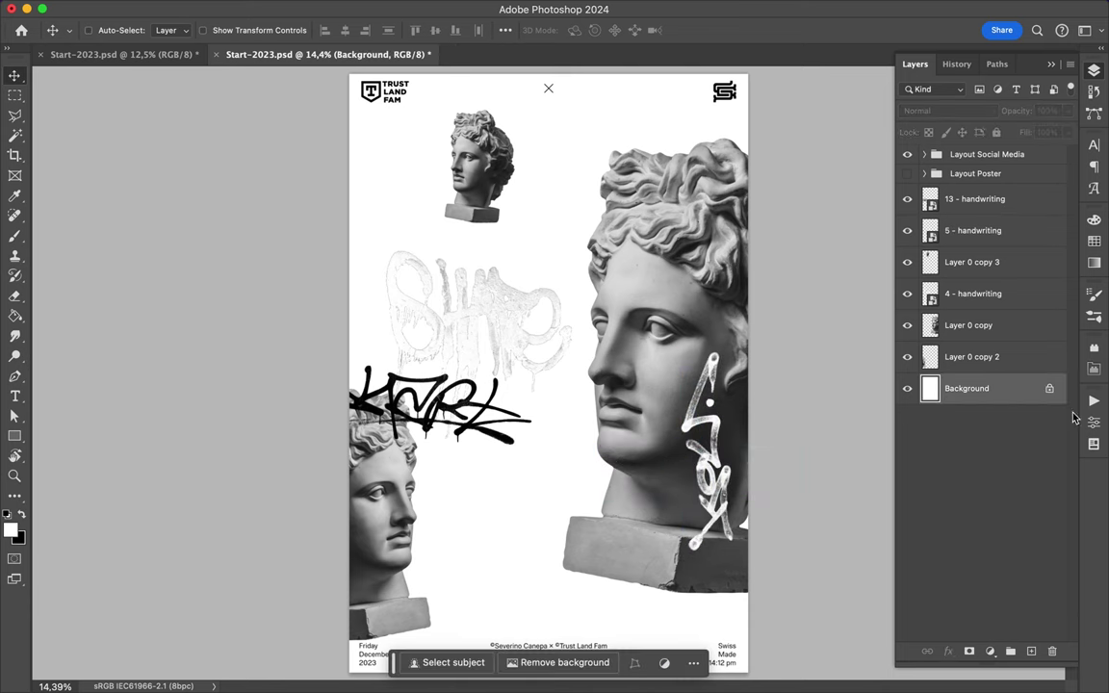
Add a new empty layer above Background and browse the marker brushes.
left_click(1031, 651)
key("b")
left_click(109, 30)
left_click(34, 251)
key("period")
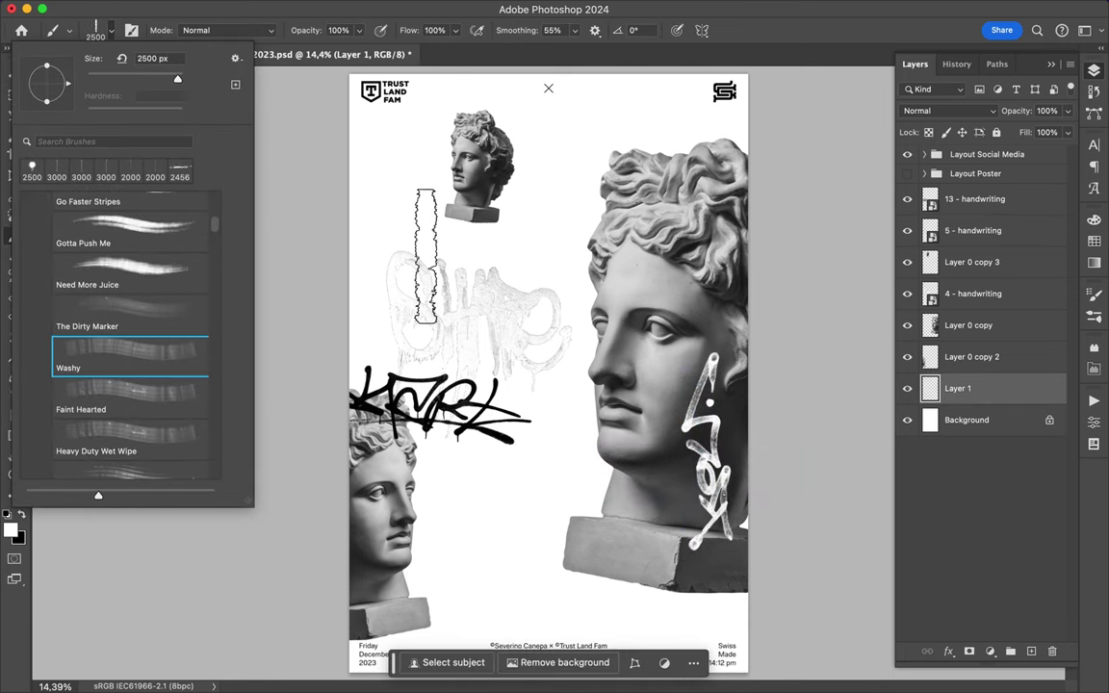
key("period")
key("period")
key("Escape")
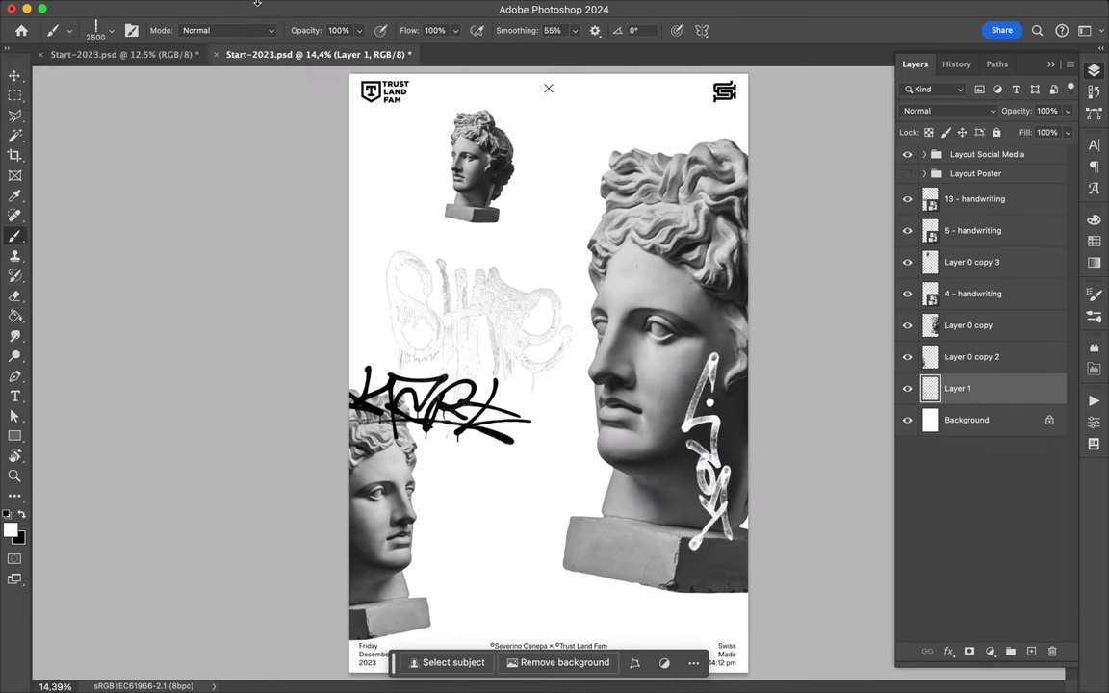
Check the document's image size and foreground colour without changing them.
left_click(218, 8)
left_click(241, 121)
key("Escape")
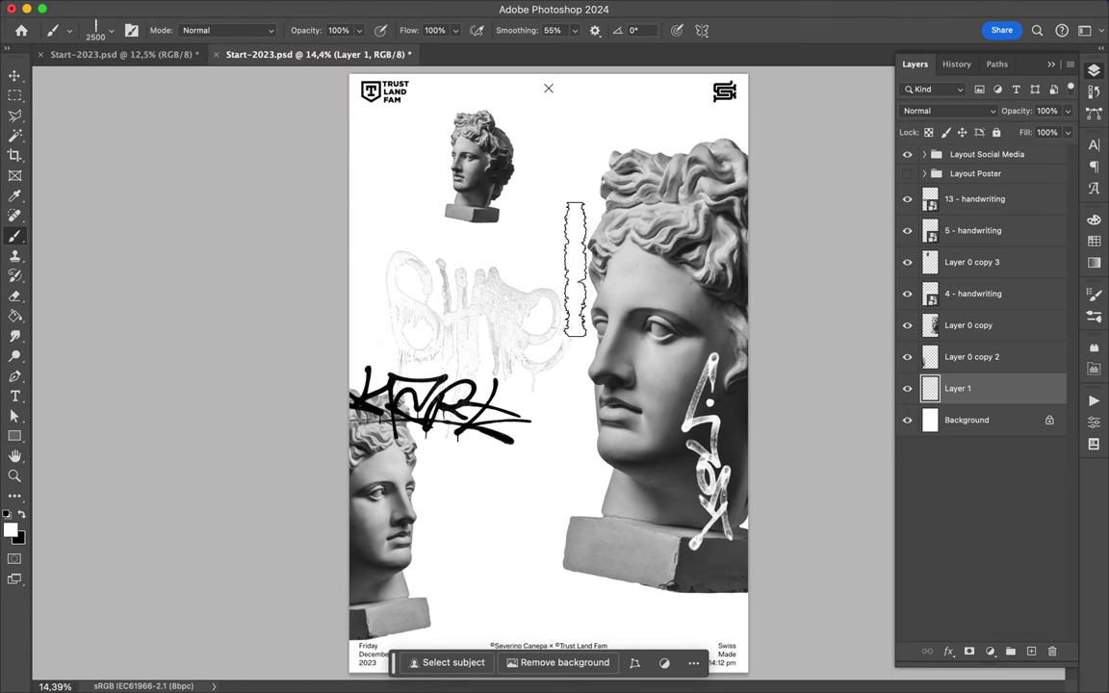
left_click(11, 529)
key("Return")
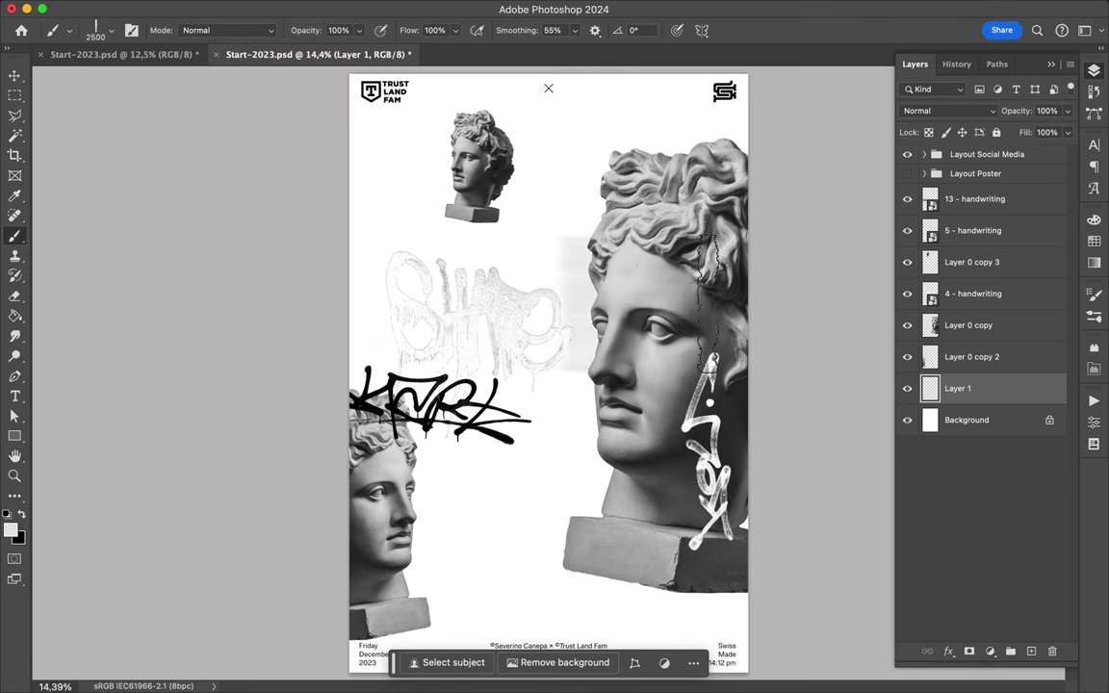
Choose the One Sided brush preset.
left_click(111, 30)
key("comma")
key("period")
scroll(134, 322, "down", 3)
left_click(133, 324)
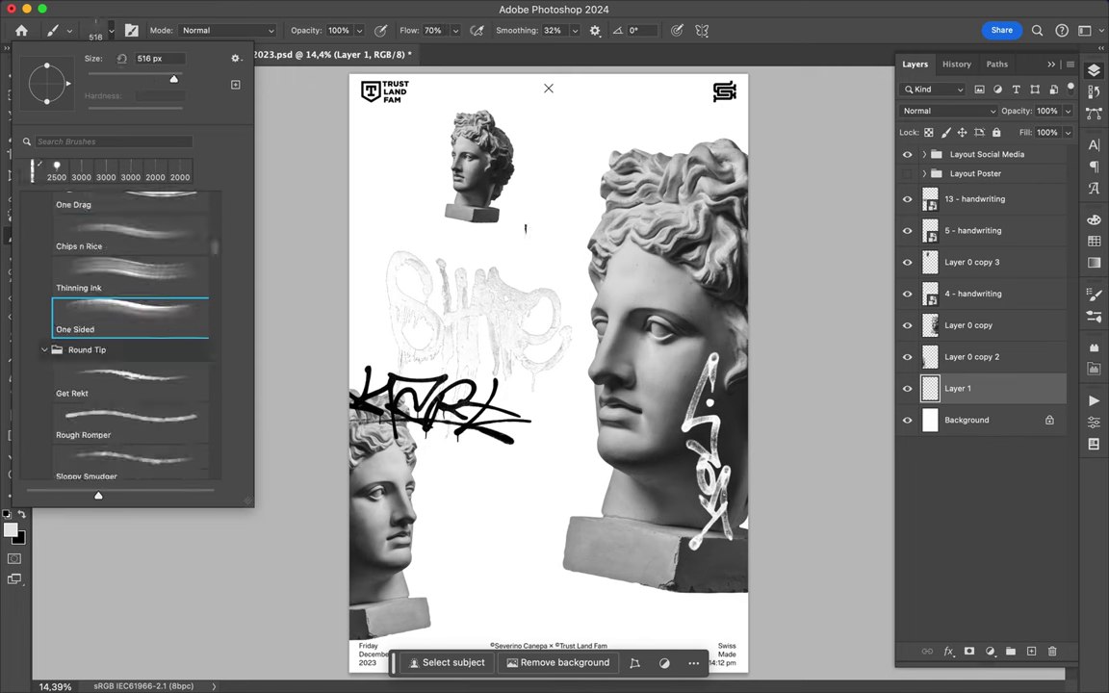
key("Return")
Paint soft grey strokes around the large head, black tag and top-left area.
left_click_drag(589, 193, 619, 495)
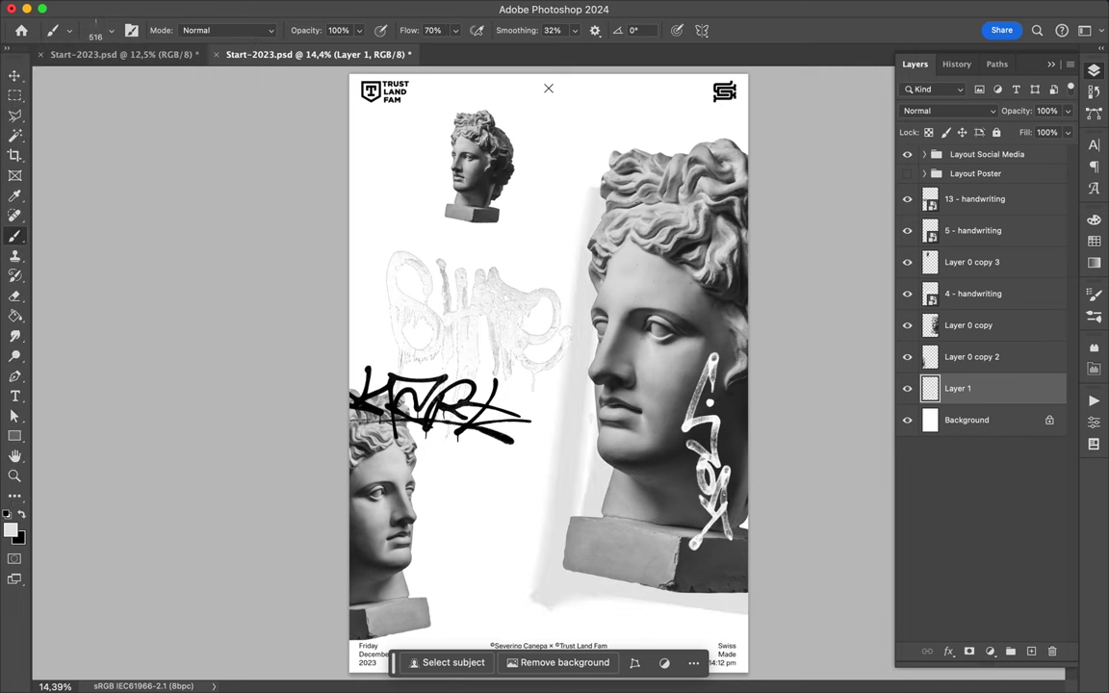
mouse_move(741, 121)
left_mouse_down()
mouse_move(567, 170)
mouse_move(564, 537)
left_mouse_up()
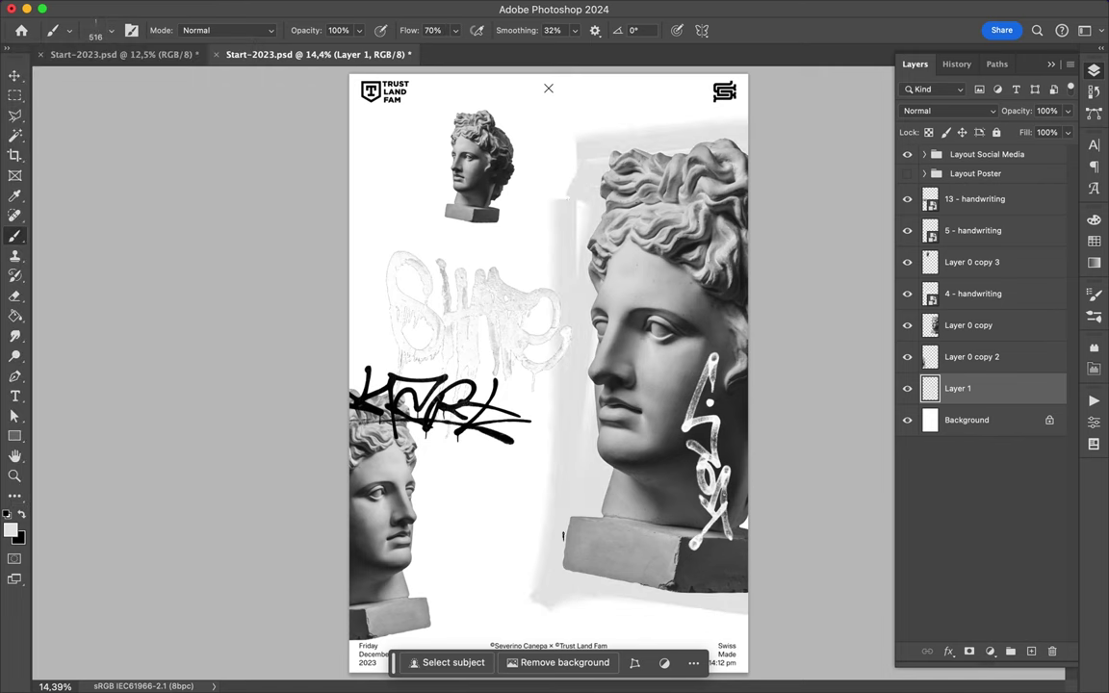
mouse_move(468, 369)
left_mouse_down()
mouse_move(468, 603)
mouse_move(509, 430)
left_mouse_up()
mouse_move(385, 97)
left_mouse_down()
mouse_move(327, 183)
mouse_move(443, 87)
mouse_move(346, 164)
mouse_move(367, 109)
mouse_move(327, 197)
left_mouse_up()
left_click(70, 30)
left_click(974, 198)
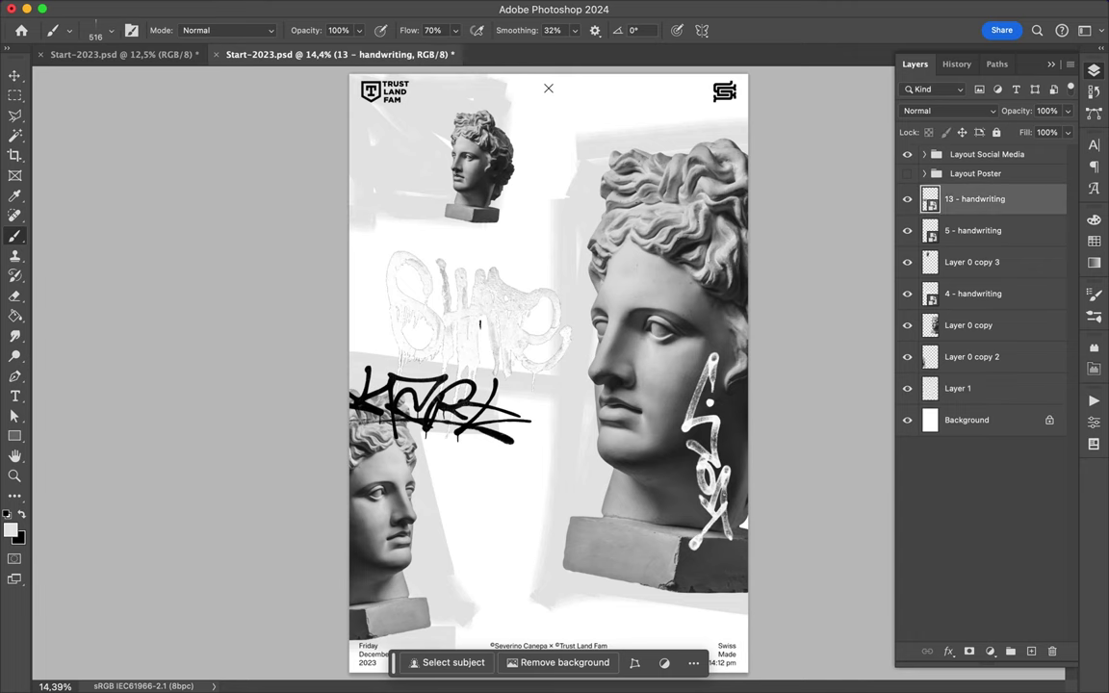
Type a large black W on the poster and enlarge it.
key("t")
left_click(520, 288)
type("W")
key("ctrl+t")
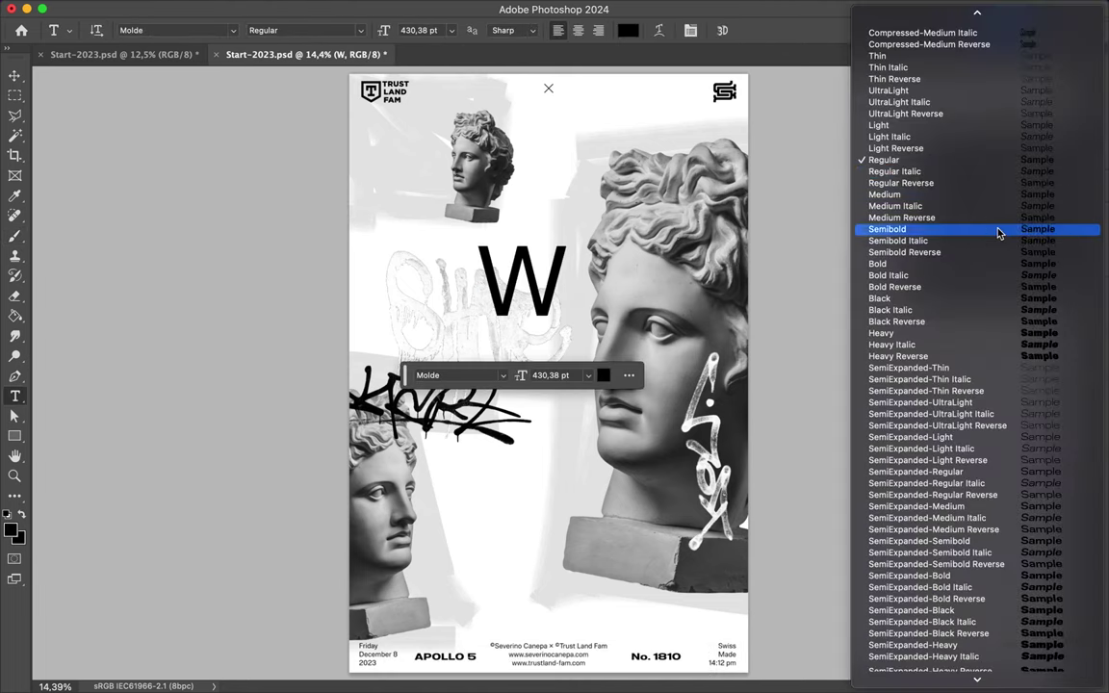
left_click_drag(520, 279, 577, 154)
key("Return")
Move the W layer beneath the large head and copy it down-left.
key("v")
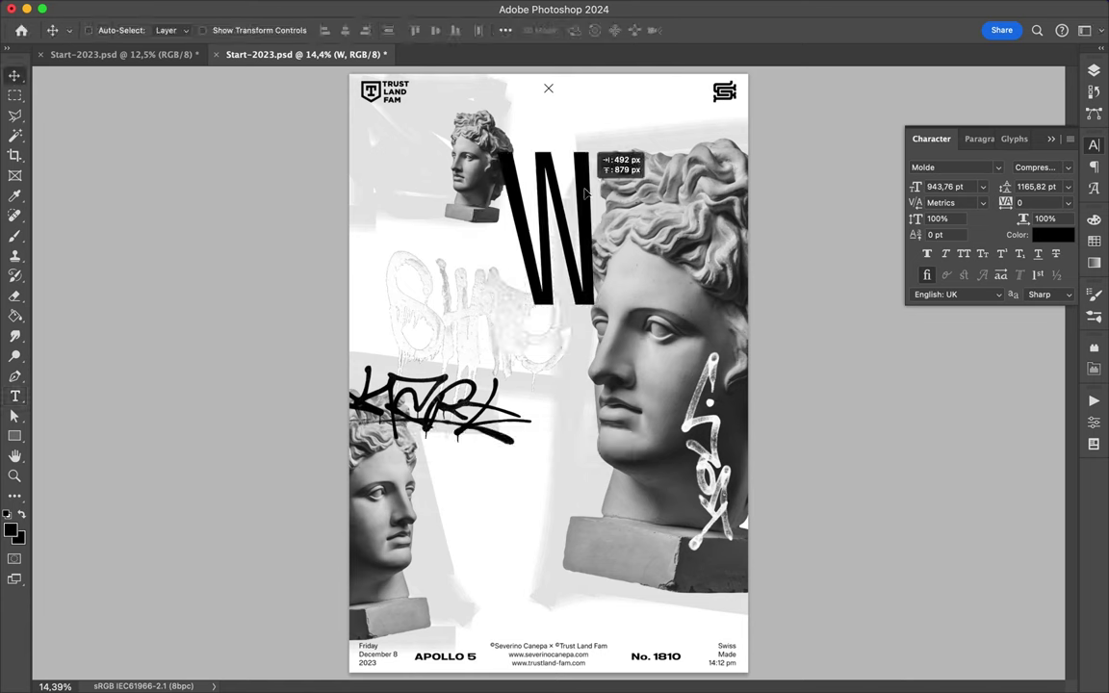
left_click(1094, 71)
left_click_drag(963, 199, 984, 311)
left_click(968, 262)
left_click(956, 294)
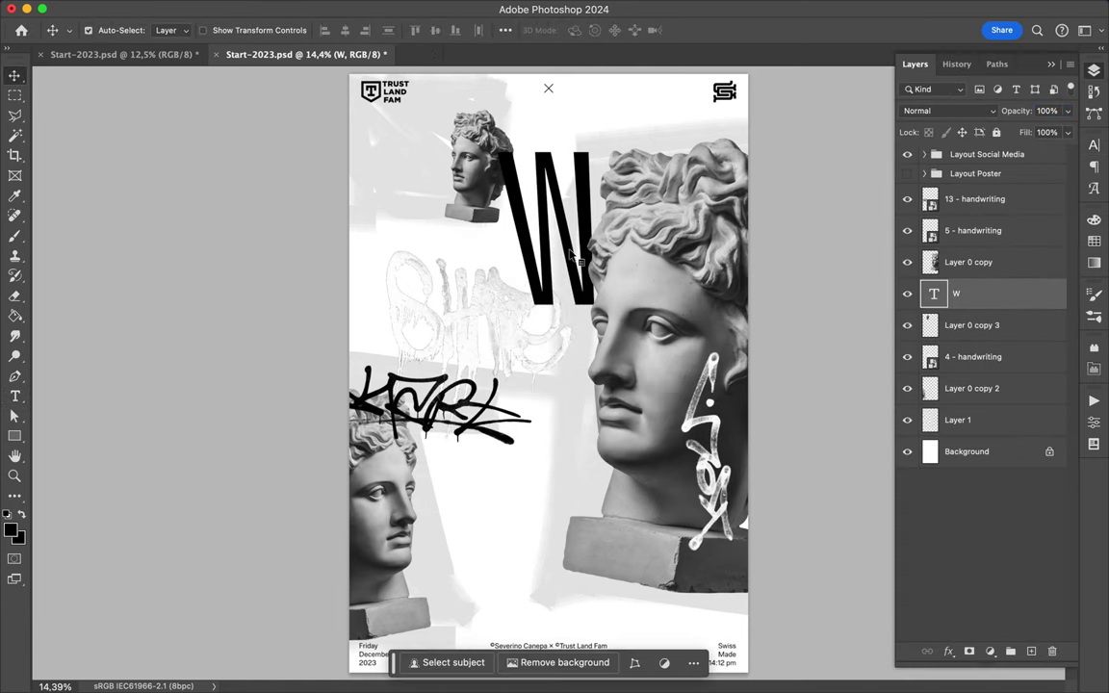
left_click_drag(558, 231, 494, 313)
Retype the copy as an expanded-style H, halve it and place it under the W.
key("t")
double_click(495, 354)
type("H")
left_click(15, 75)
left_click(1094, 145)
left_click(1042, 166)
left_click(960, 589)
key("ctrl+t")
key("Return")
mouse_move(441, 228)
left_mouse_down()
mouse_move(453, 289)
mouse_move(578, 339)
mouse_move(524, 438)
left_mouse_up()
Retype a copy as a Regular-style A enlarged to about 1102 pt.
key("t")
double_click(501, 441)
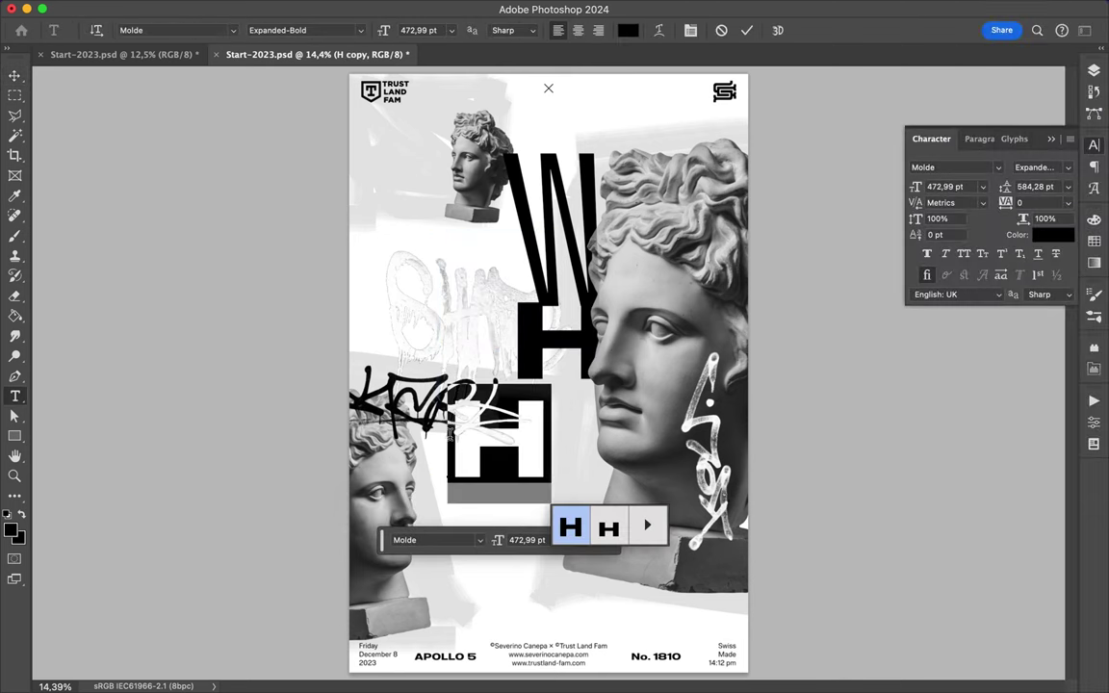
type("A")
left_click(1043, 166)
left_click(1002, 248)
left_click(1043, 166)
left_click(1002, 196)
key("ctrl+t")
left_click_drag(446, 500, 520, 448)
key("Return")
Copy the A further down and retype it as an Expanded-Light T.
left_click_drag(554, 378, 553, 452)
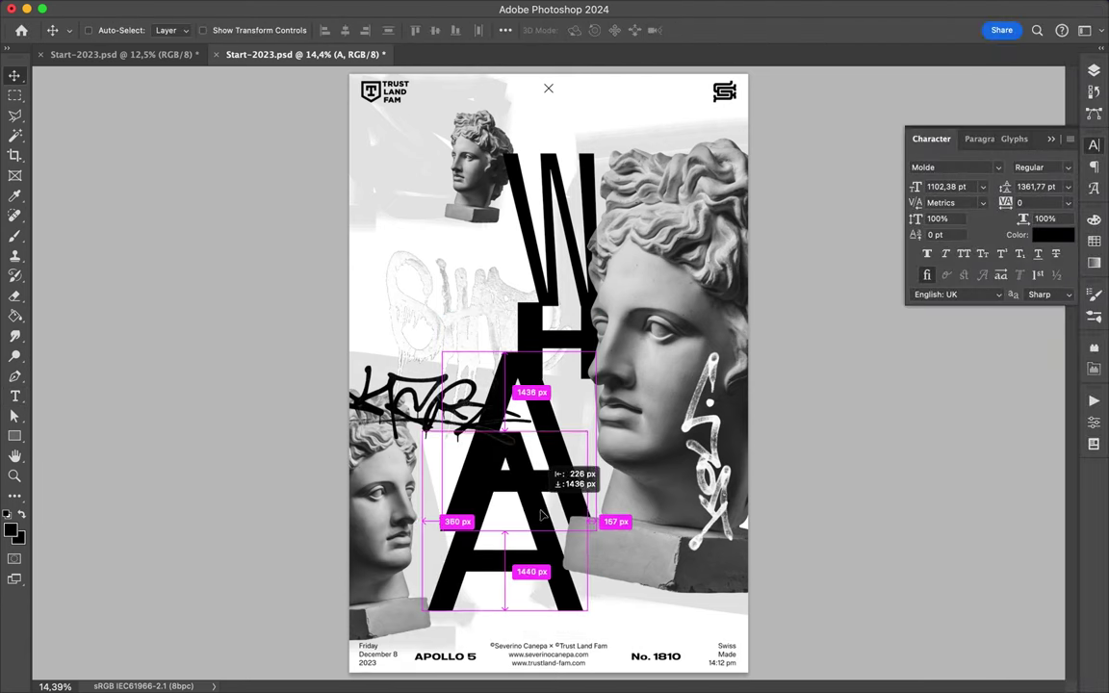
key("ctrl+t")
key("Return")
type("T")
left_click(1043, 167)
scroll(960, 462, "down", 5)
left_click(959, 481)
left_click(1043, 166)
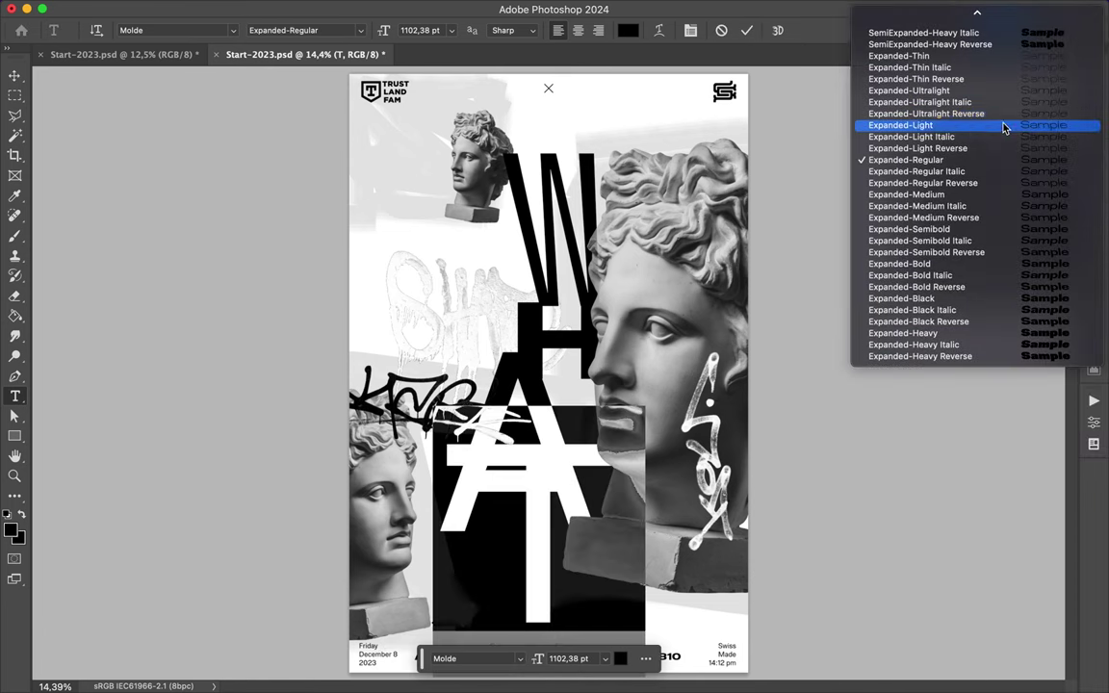
left_click(1001, 120)
key("ctrl+Return")
Move the T down, shrink it to about 705 pt, and shift the W left.
left_click_drag(510, 436, 511, 505)
key("ctrl+t")
left_click_drag(614, 572, 524, 530)
key("Return")
left_click(529, 294, "ctrl")
mouse_move(559, 282)
left_mouse_down()
mouse_move(451, 324)
mouse_move(480, 336)
left_mouse_up()
key("F7")
left_click(456, 159, "ctrl")
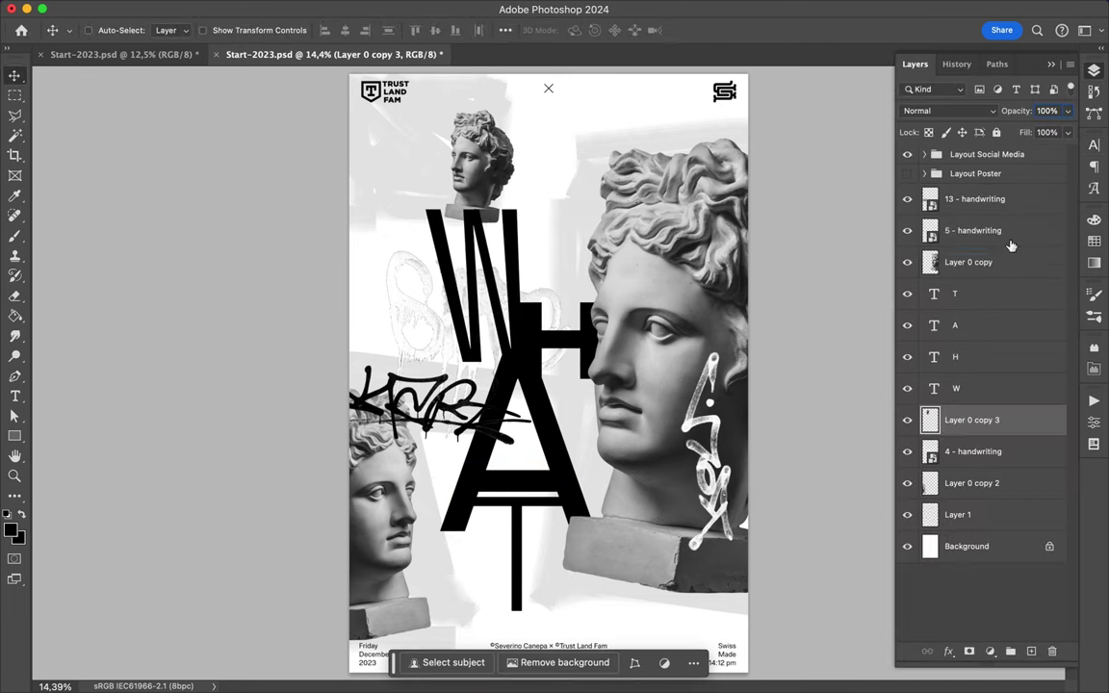
Bring the small head to the top over the W and add a mask from the W selection.
key("ctrl+shift+bracketright")
mouse_move(456, 154)
left_mouse_down()
mouse_move(498, 185)
mouse_move(498, 211)
left_mouse_up()
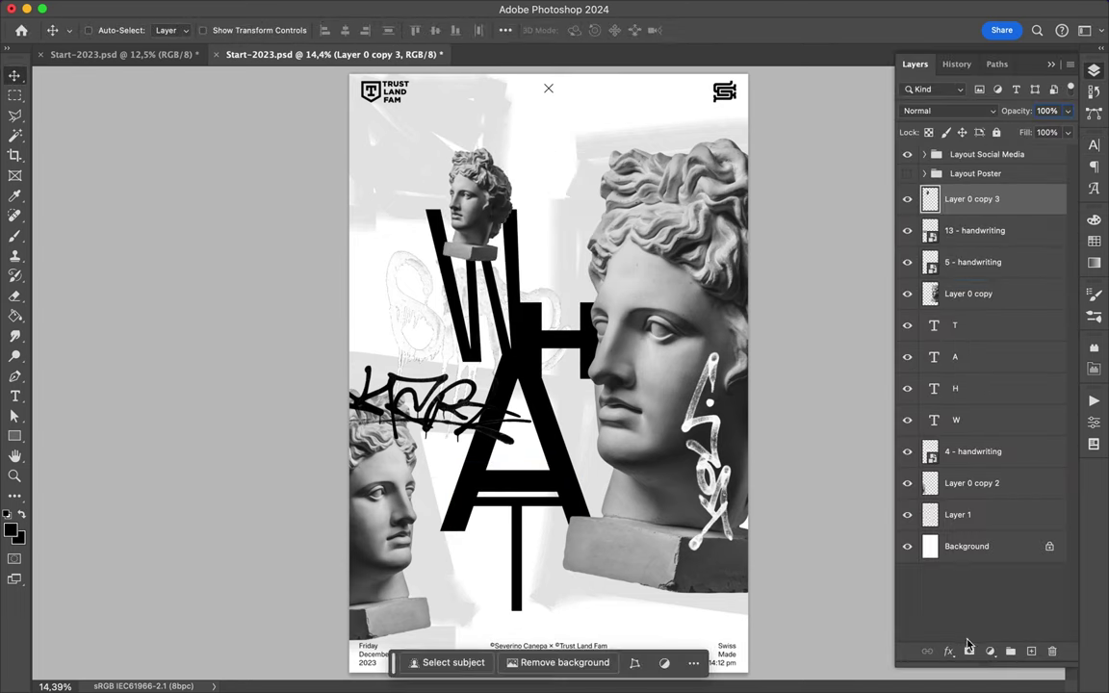
left_click(933, 420, "ctrl")
left_click(960, 199)
key("e")
scroll(520, 192, "up", 5)
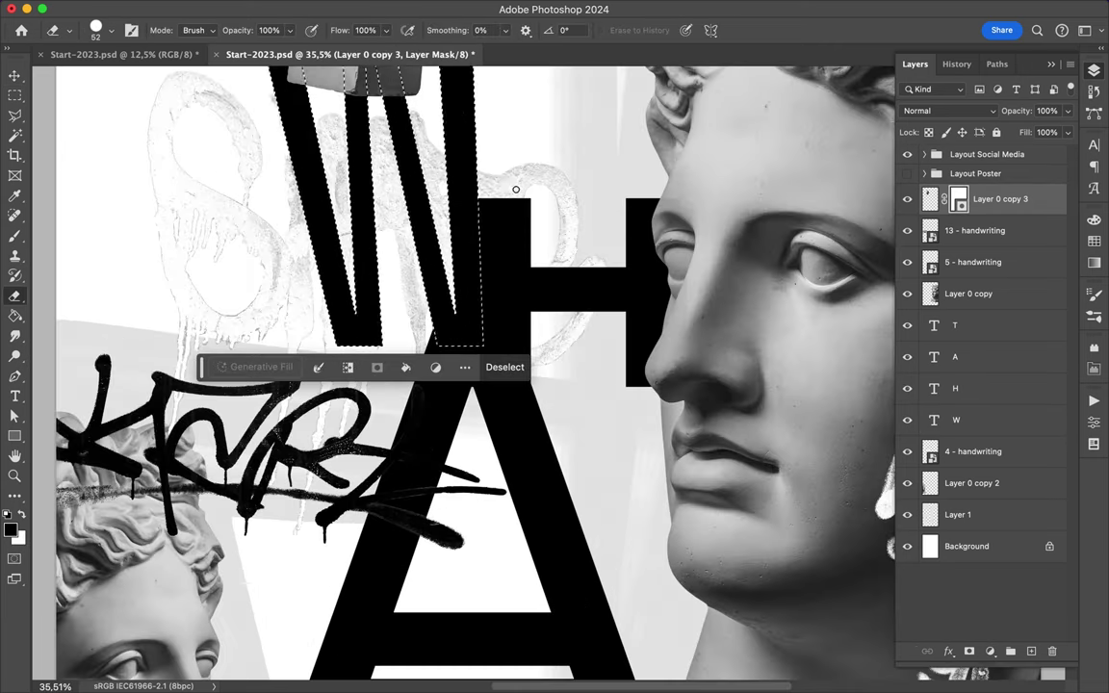
scroll(519, 193, "down", 2)
Paint the mask with a general round brush, deselect, and fit the poster on screen.
right_click(481, 347)
left_click(490, 345)
key("Escape")
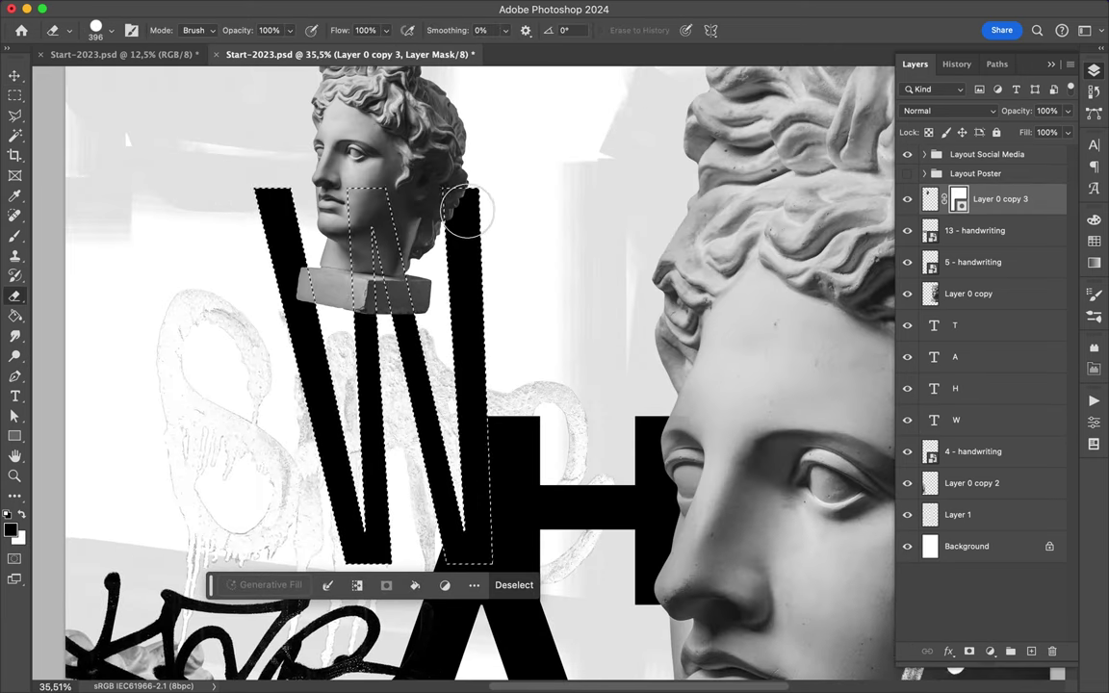
key("b")
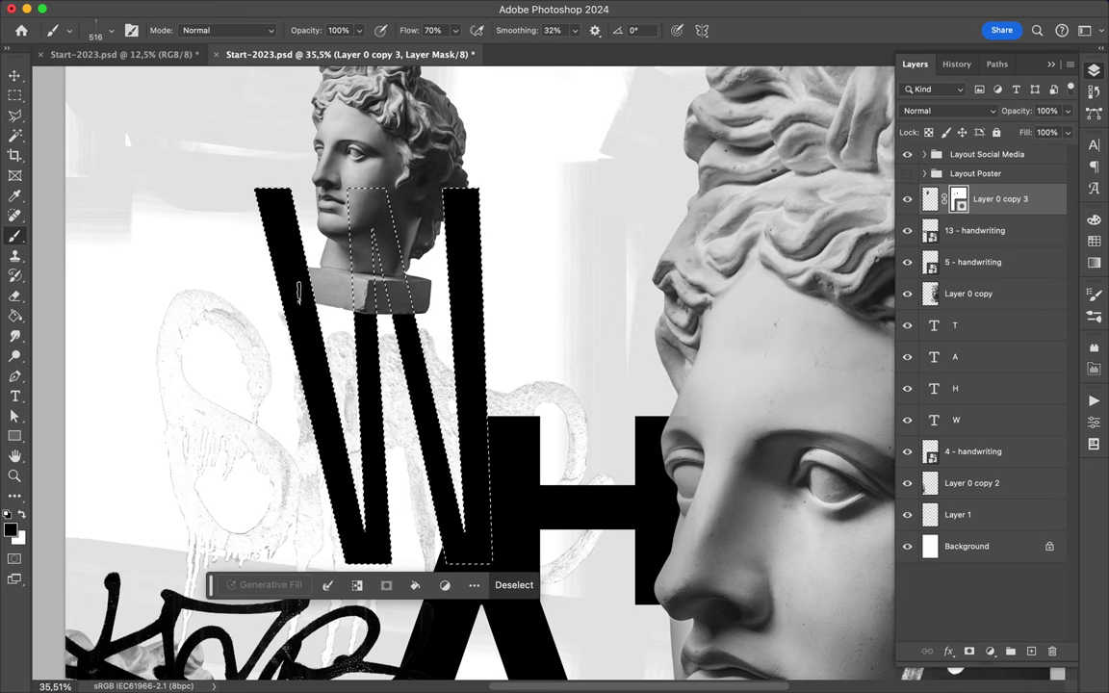
key("ctrl+d")
key("m")
key("v")
scroll(465, 207, "up", 3)
scroll(428, 200, "up", 3)
scroll(429, 200, "up", 2)
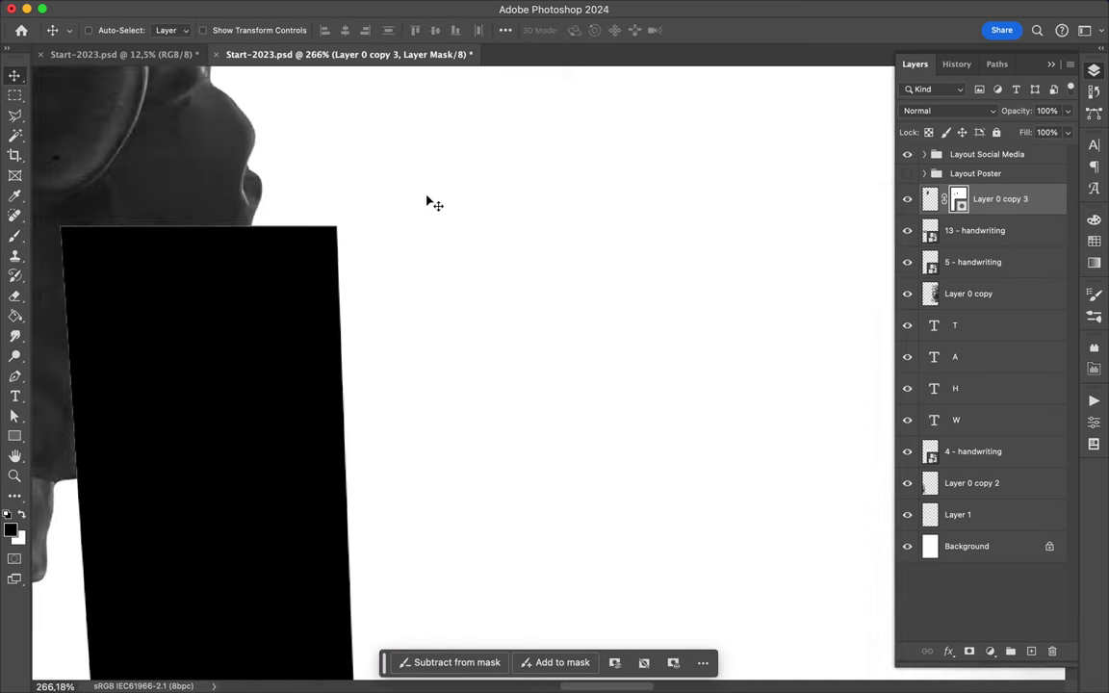
key("ctrl+0")
Move the W, H, A, T letters up and right and the black tag lower left.
left_click(559, 339, "ctrl")
left_click(525, 540, "ctrl+shift")
left_click(419, 245, "ctrl+shift")
left_click_drag(431, 190, 507, 179)
scroll(444, 424, "up", 1)
left_click_drag(250, 241, 235, 477)
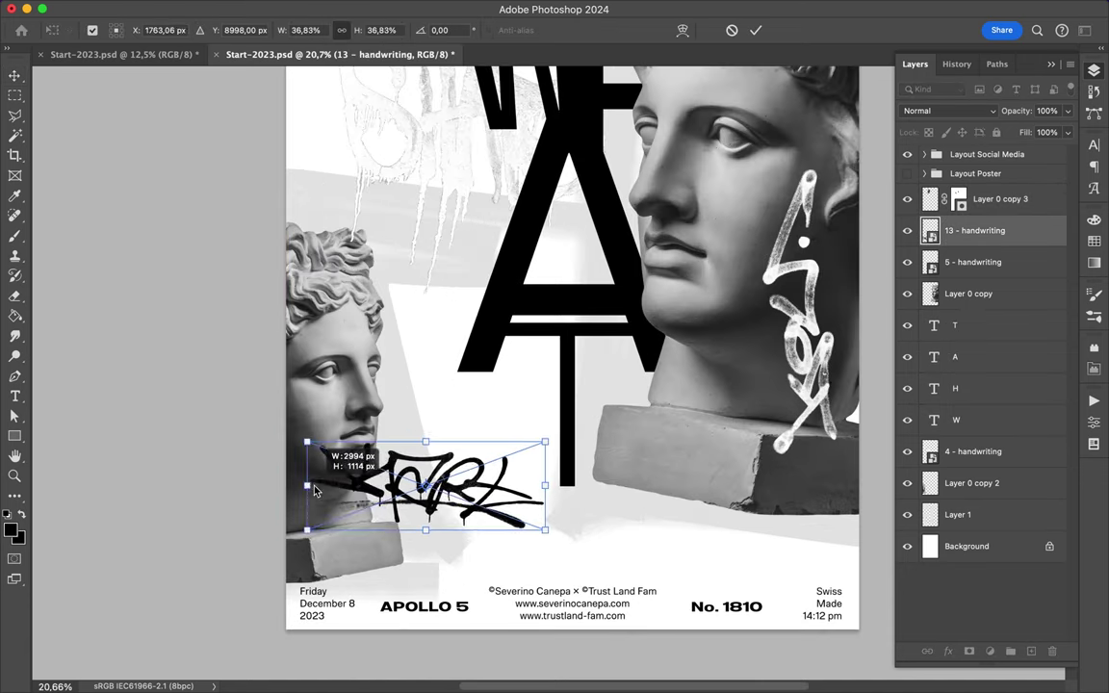
scroll(498, 462, "down", 1)
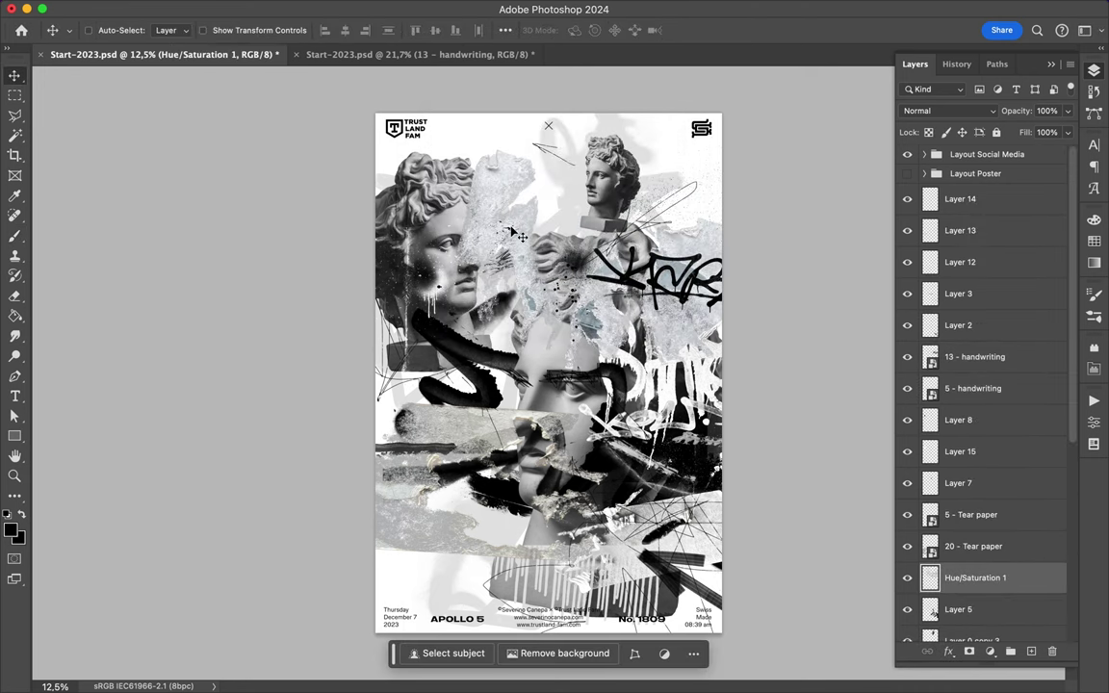
Copy both tear paper layers into the poster, placing 20 - Tear paper near the bottom.
left_click(624, 468, "ctrl")
left_click(642, 500, "ctrl+shift")
left_click_drag(642, 501, 438, 278)
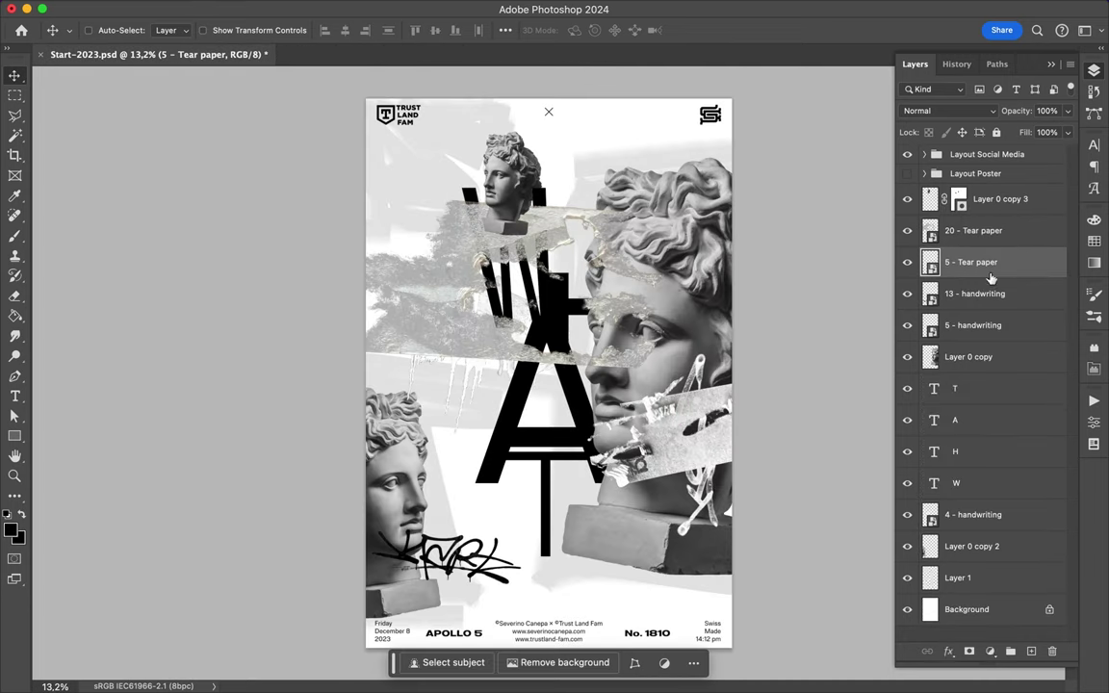
left_click_drag(991, 279, 992, 332)
mouse_move(973, 230)
left_mouse_down()
mouse_move(1011, 594)
mouse_move(1015, 531)
left_mouse_up()
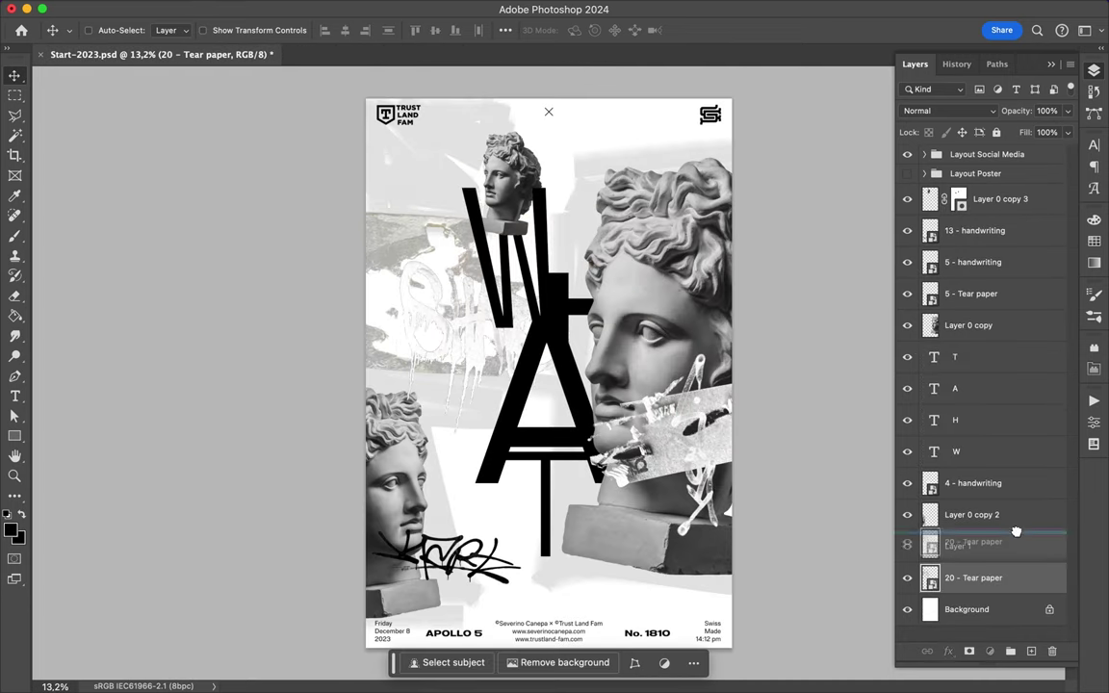
Rename Layer 1 to Light Grey Background and add a Levels adjustment above it.
double_click(959, 578)
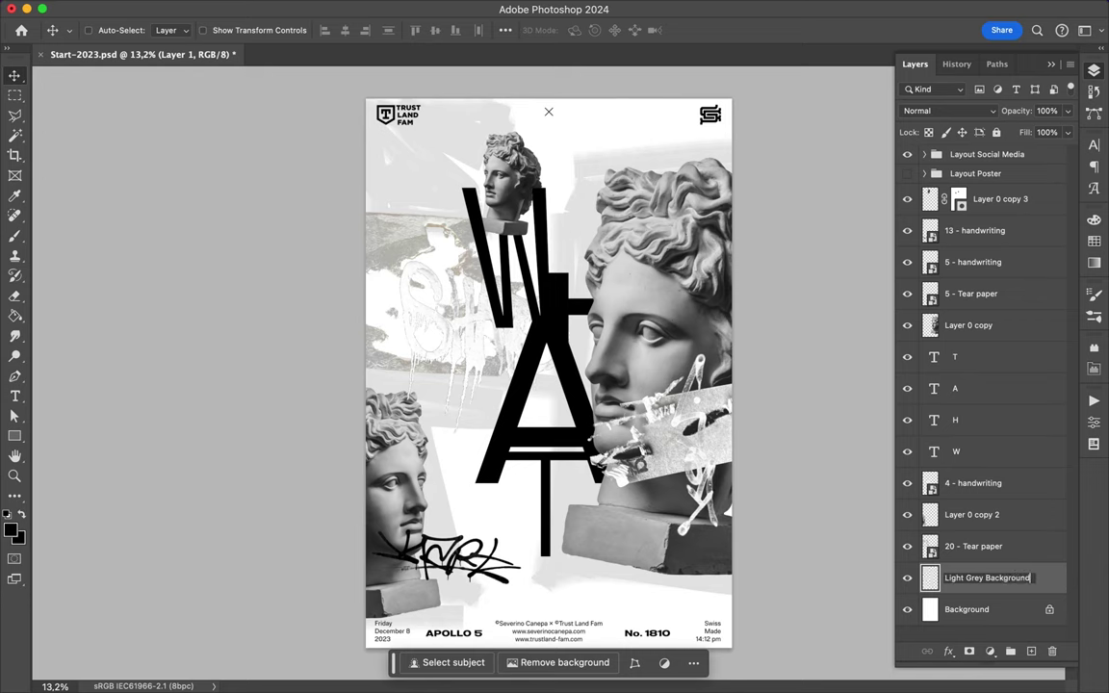
key("Return")
left_click(973, 546)
left_click(990, 652)
left_click(963, 528)
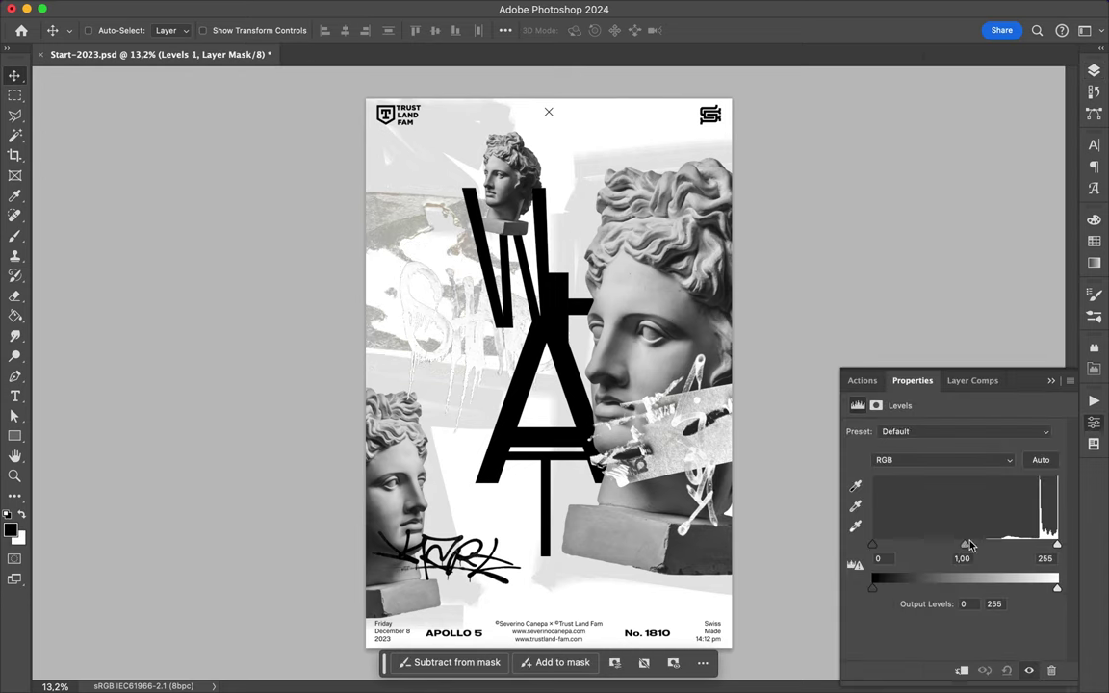
left_click_drag(970, 545, 977, 545)
key("F7")
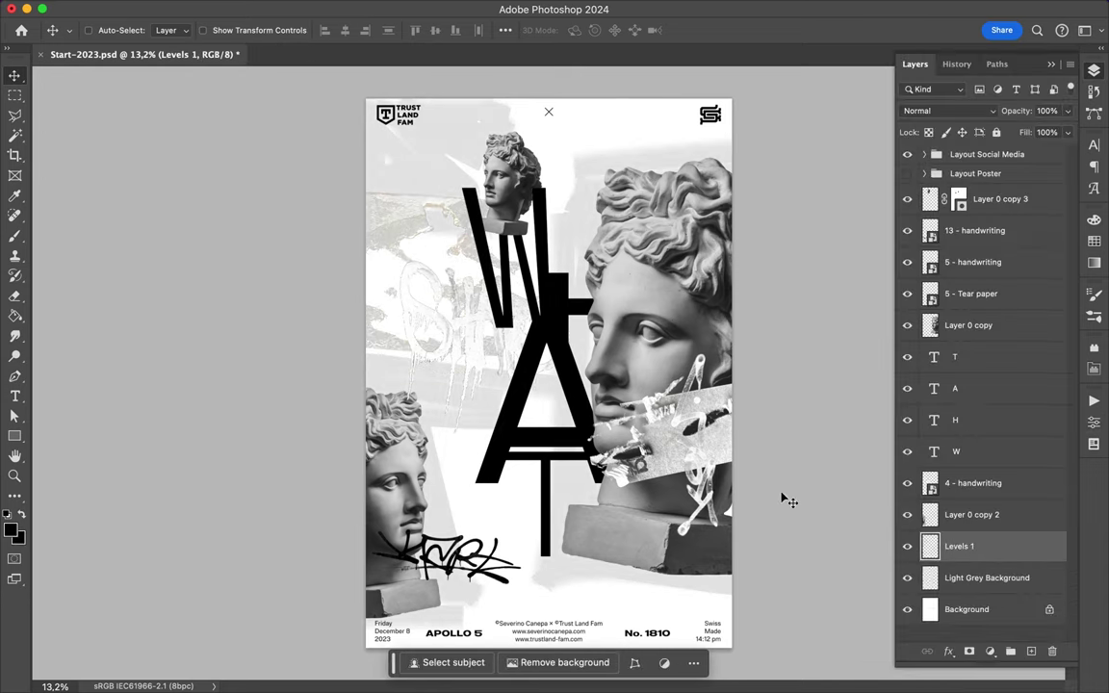
scroll(732, 428, "up", 2)
Choose The Harder They Fall brush and add a new layer above the T.
key("b")
left_click(111, 30)
scroll(195, 278, "down", 5)
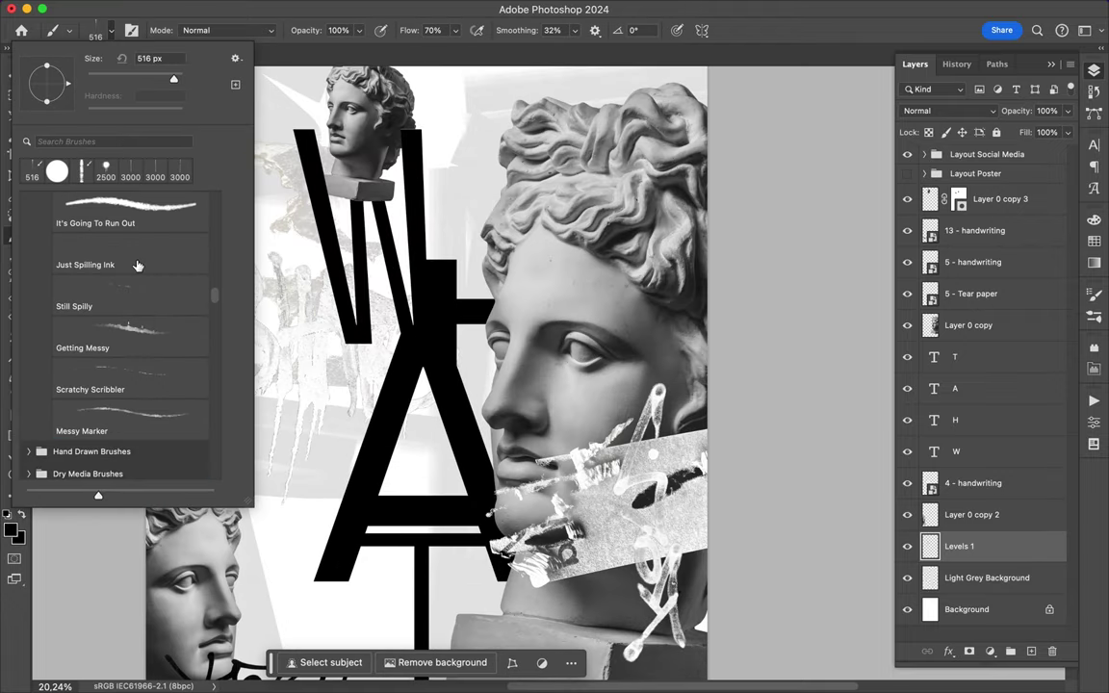
scroll(195, 278, "down", 5)
left_click(130, 281)
scroll(144, 288, "down", 5)
scroll(144, 318, "up", 2)
left_click(130, 344)
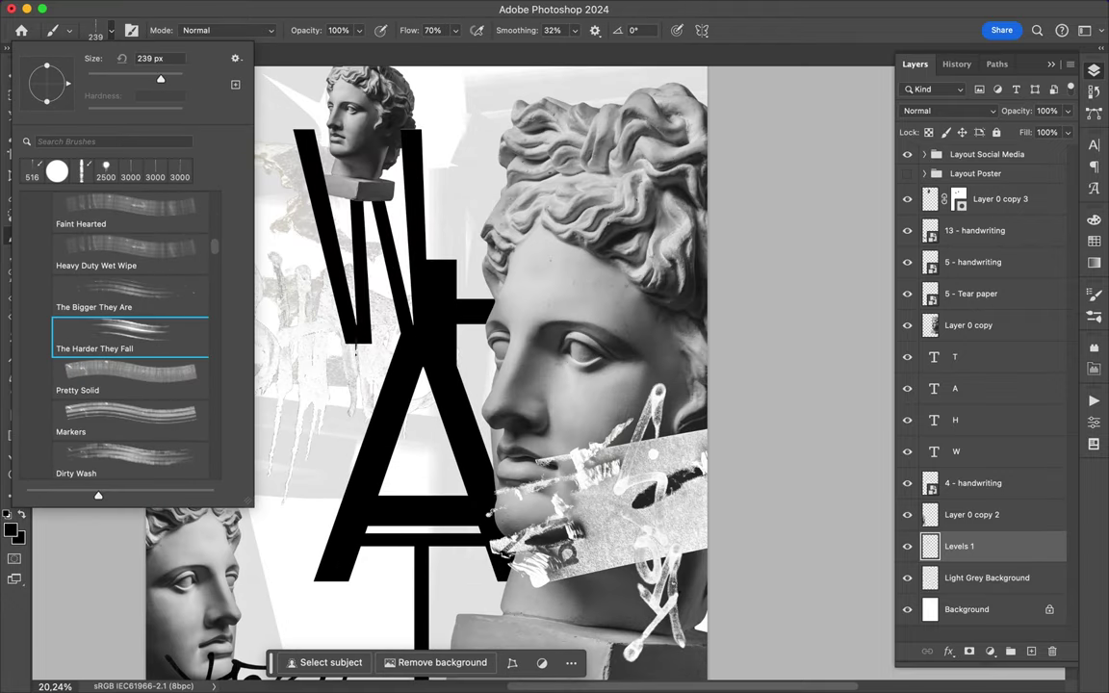
left_click(982, 356)
key("ctrl+shift+alt+n")
Paint thick black strokes over the A, H and surrounding letter edges.
left_click_drag(337, 351, 318, 482)
left_click_drag(390, 347, 405, 423)
left_click_drag(380, 193, 414, 217)
scroll(385, 385, "down", 5)
left_click_drag(342, 279, 409, 279)
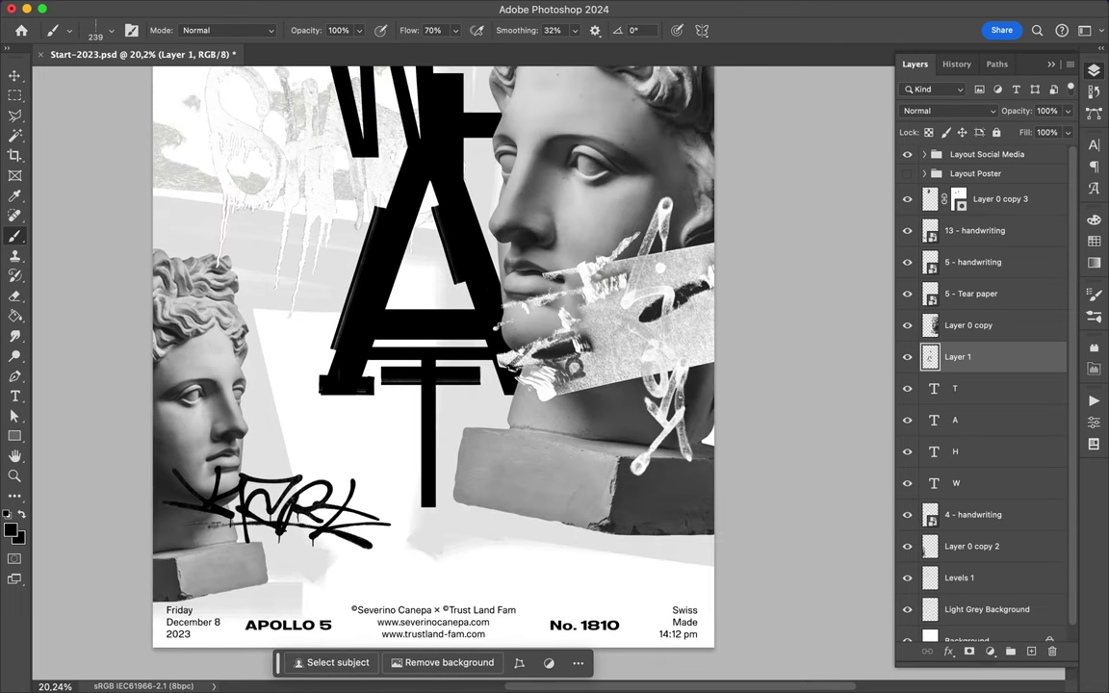
left_click_drag(337, 349, 284, 342)
scroll(284, 342, "up", 5)
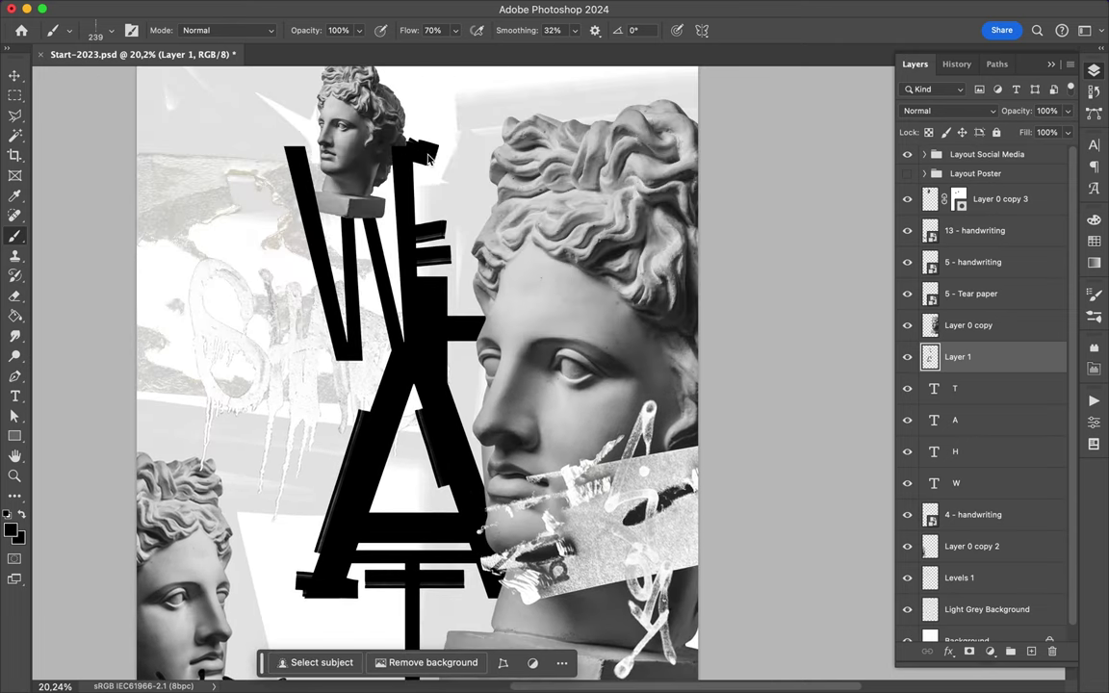
scroll(429, 157, "down", 2)
left_click(111, 30)
left_click(144, 400)
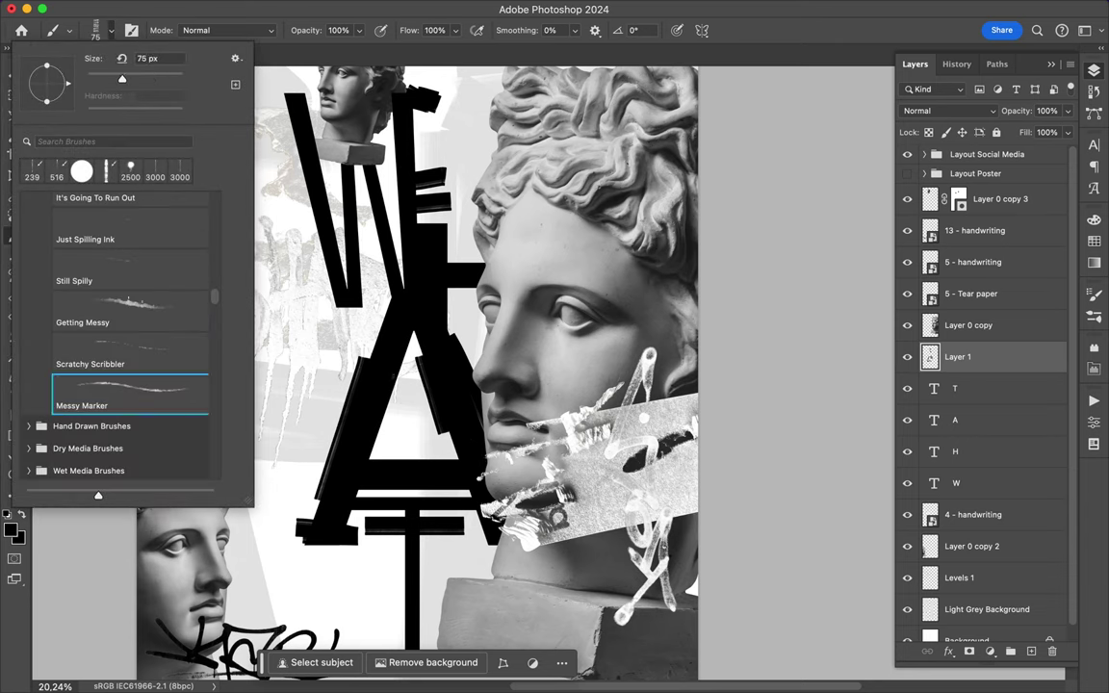
Rename the thick-stroke layer to 'Large lines' and add a new layer named 'Thin Lines'.
key("Return")
type("arge lines")
key("Return")
left_click(1031, 652)
double_click(963, 357)
type("Thin Lines")
Scribble thin black lines across and along the A, up the W's side, and beside the T stem.
mouse_move(390, 284)
left_mouse_down()
mouse_move(366, 352)
mouse_move(378, 453)
mouse_move(453, 446)
left_mouse_up()
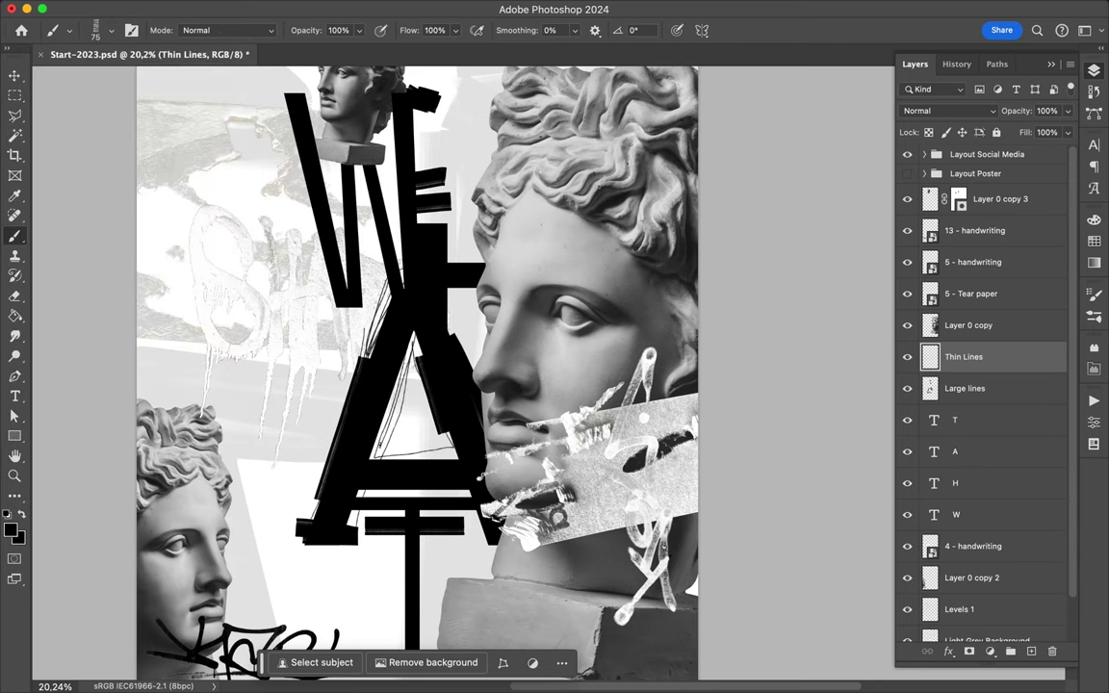
mouse_move(371, 313)
left_mouse_down()
mouse_move(344, 405)
mouse_move(409, 408)
left_mouse_up()
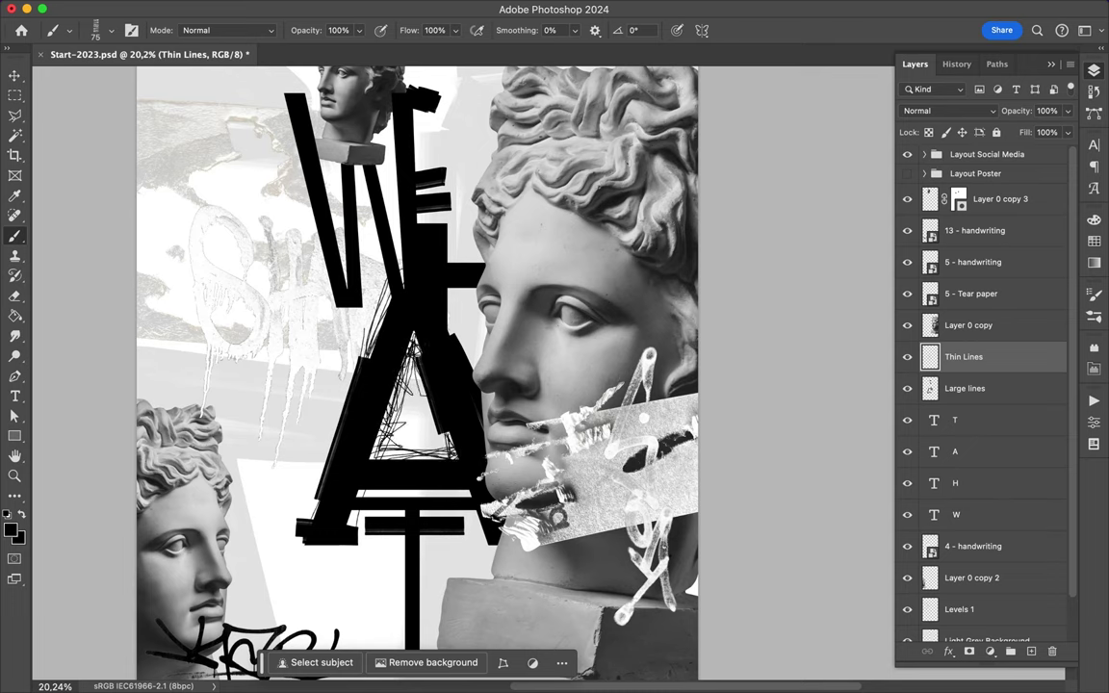
mouse_move(348, 258)
left_mouse_down()
mouse_move(280, 460)
mouse_move(291, 418)
left_mouse_up()
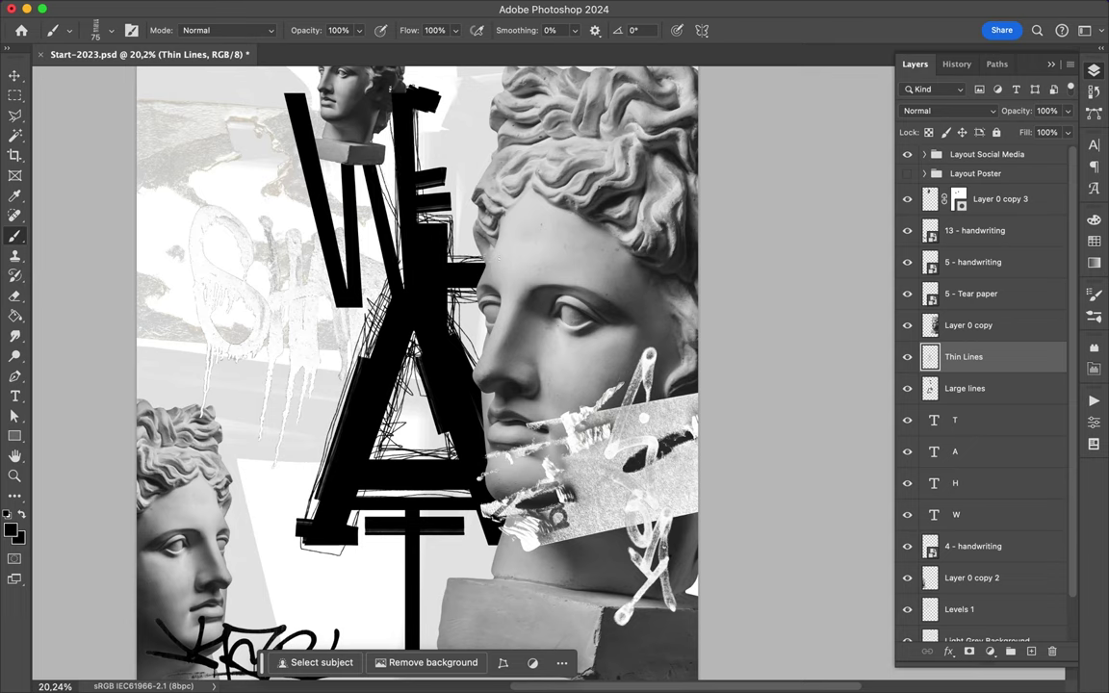
left_click_drag(334, 306, 356, 156)
left_click_drag(344, 265, 319, 150)
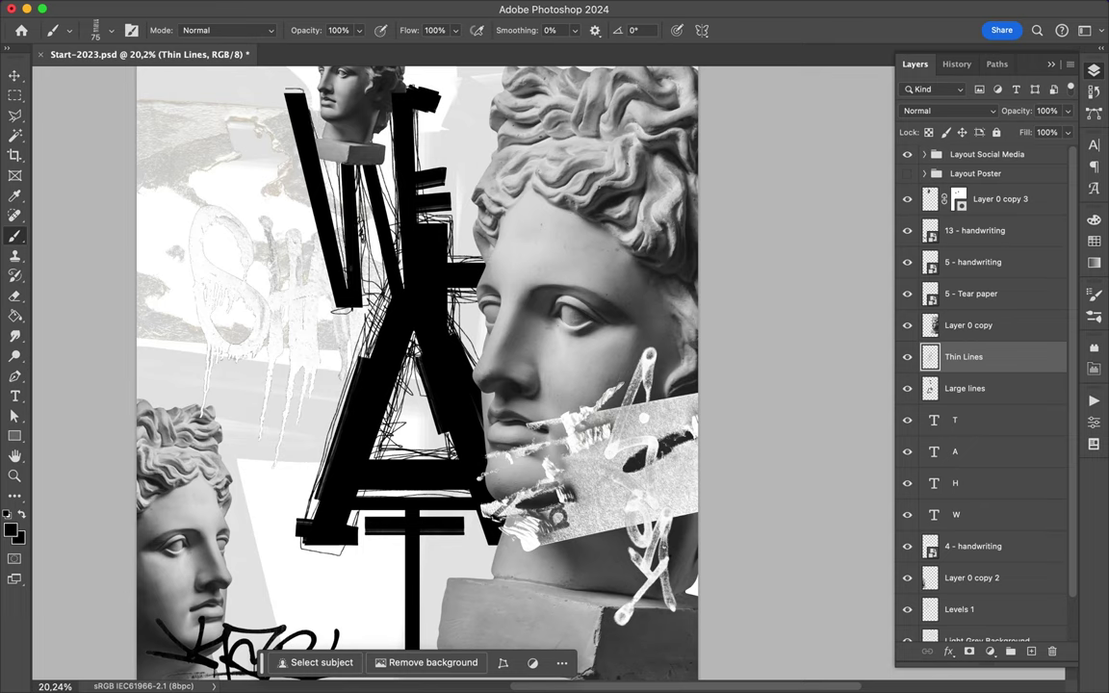
left_click_drag(275, 88, 318, 289)
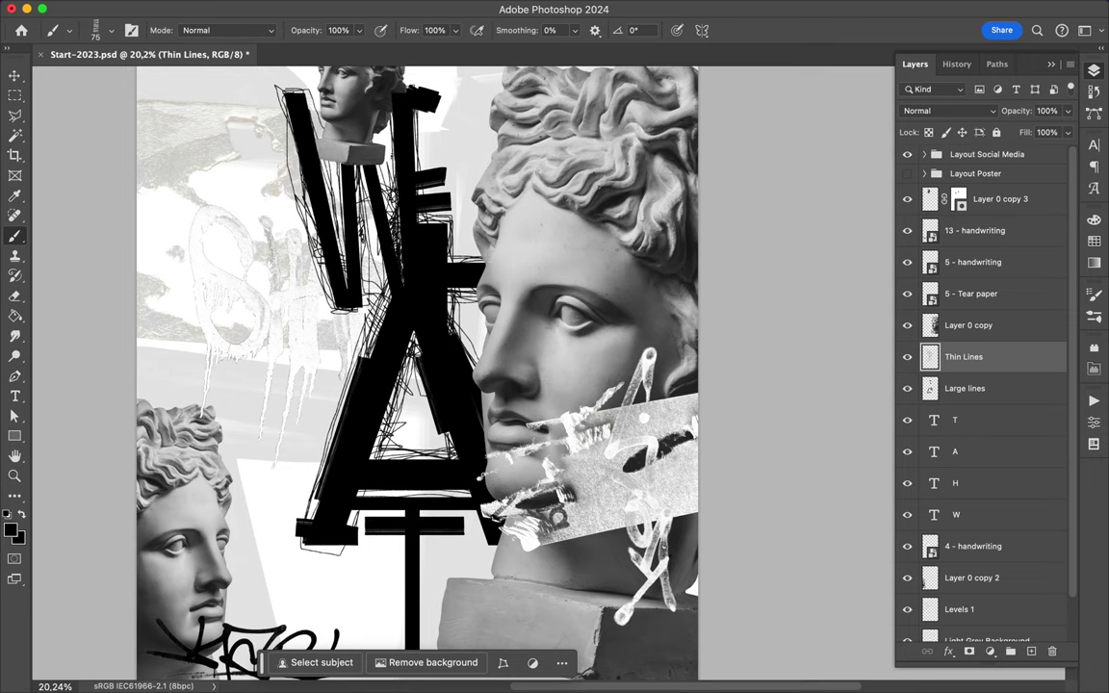
left_click_drag(348, 260, 284, 524)
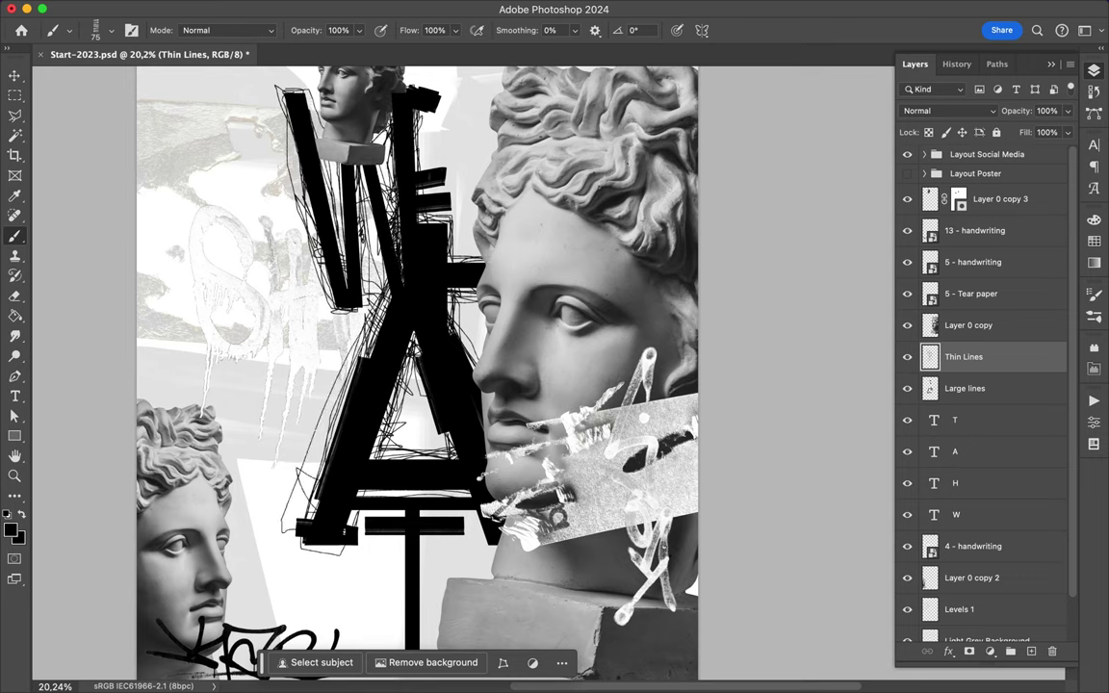
scroll(417, 375, "down", 5)
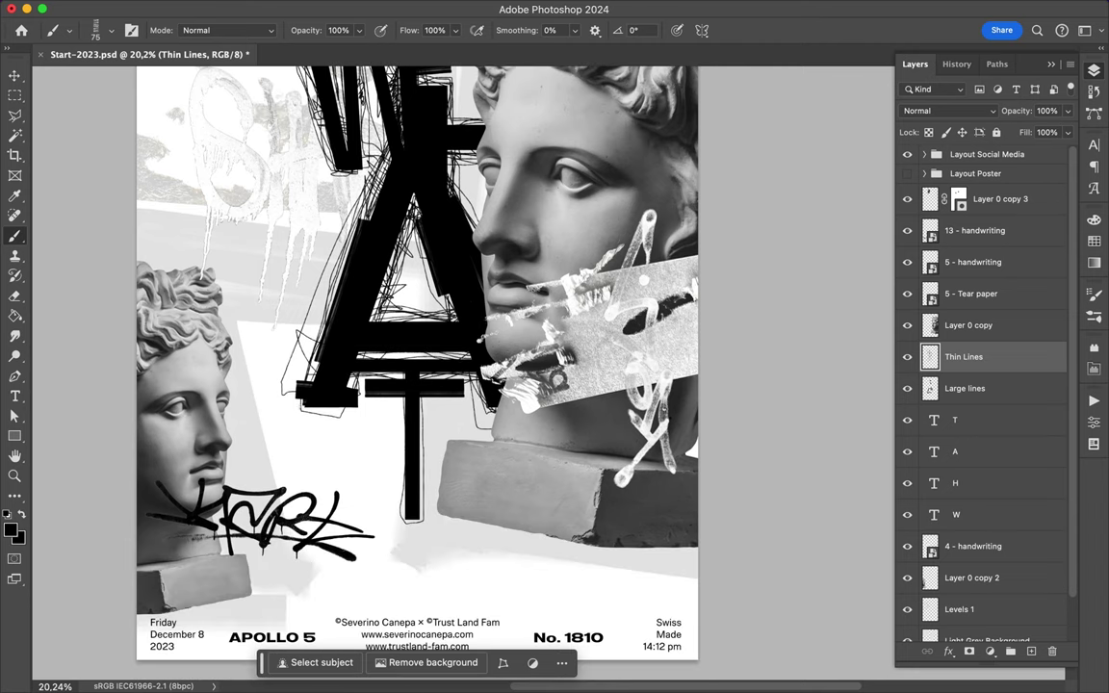
left_click_drag(403, 397, 395, 520)
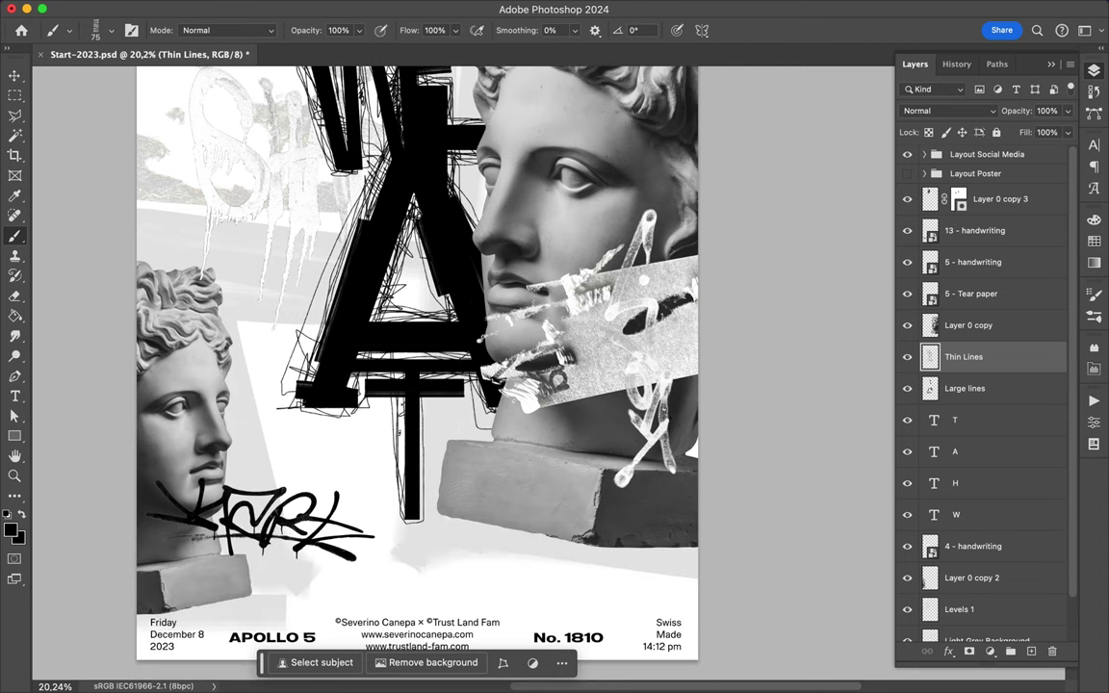
left_click_drag(359, 357, 363, 443)
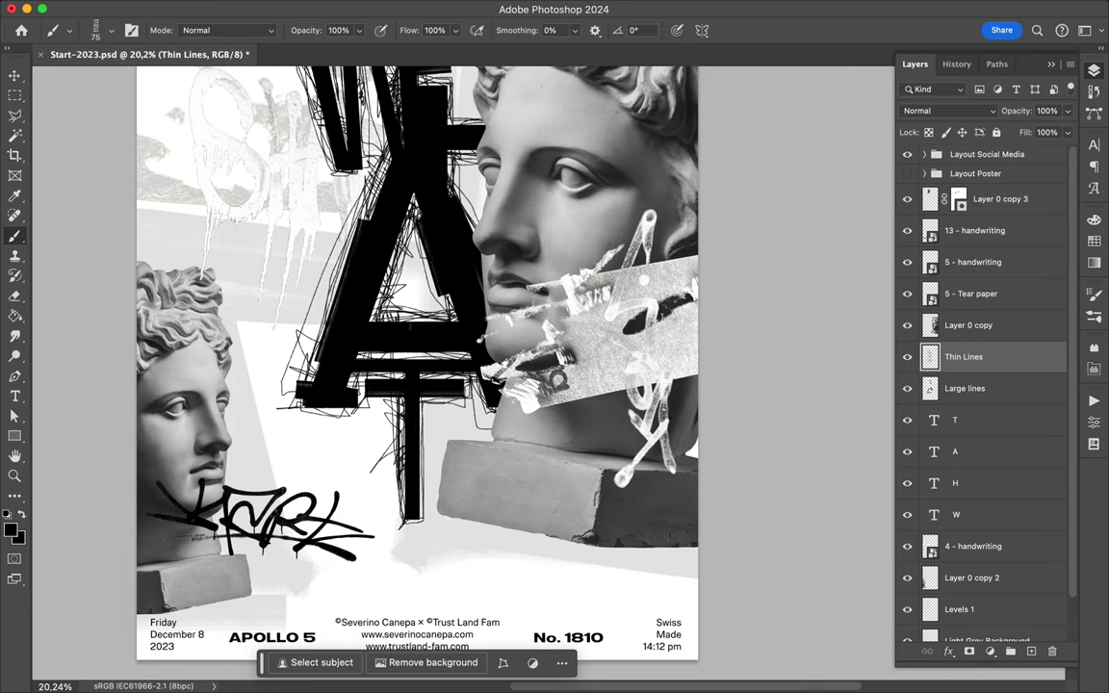
On a new top layer, scribble black lines over the large bust's mouth and its grey base.
left_click(945, 208)
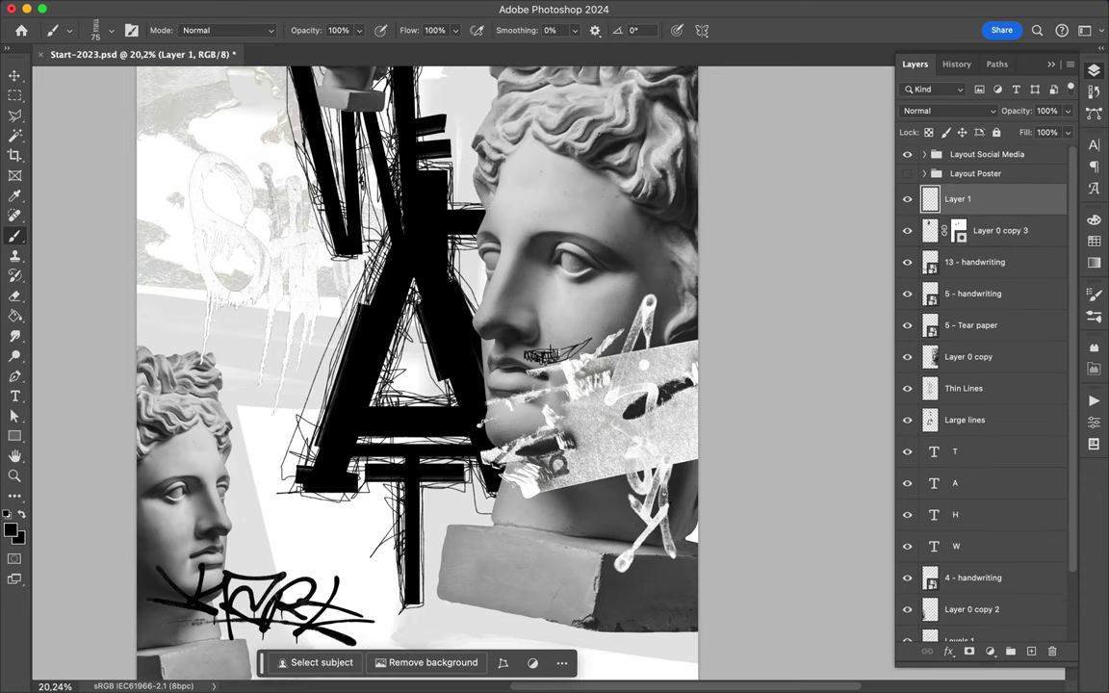
scroll(552, 346, "up", 5)
mouse_move(501, 318)
left_mouse_down()
mouse_move(510, 380)
mouse_move(390, 332)
mouse_move(447, 352)
mouse_move(553, 312)
left_mouse_up()
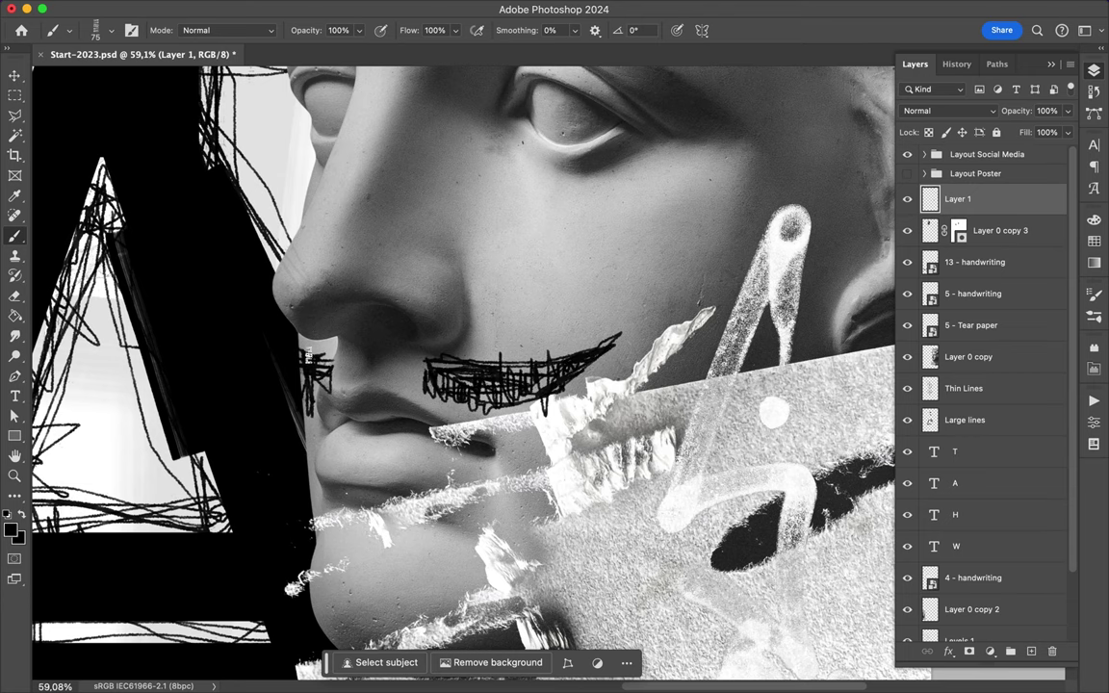
scroll(284, 337, "down", 5)
scroll(539, 365, "down", 1)
mouse_move(376, 412)
left_mouse_down()
mouse_move(532, 527)
mouse_move(370, 416)
mouse_move(537, 450)
left_mouse_up()
mouse_move(366, 520)
left_mouse_down()
mouse_move(534, 452)
mouse_move(371, 414)
mouse_move(535, 530)
mouse_move(376, 412)
left_mouse_up()
left_click_drag(362, 489, 539, 446)
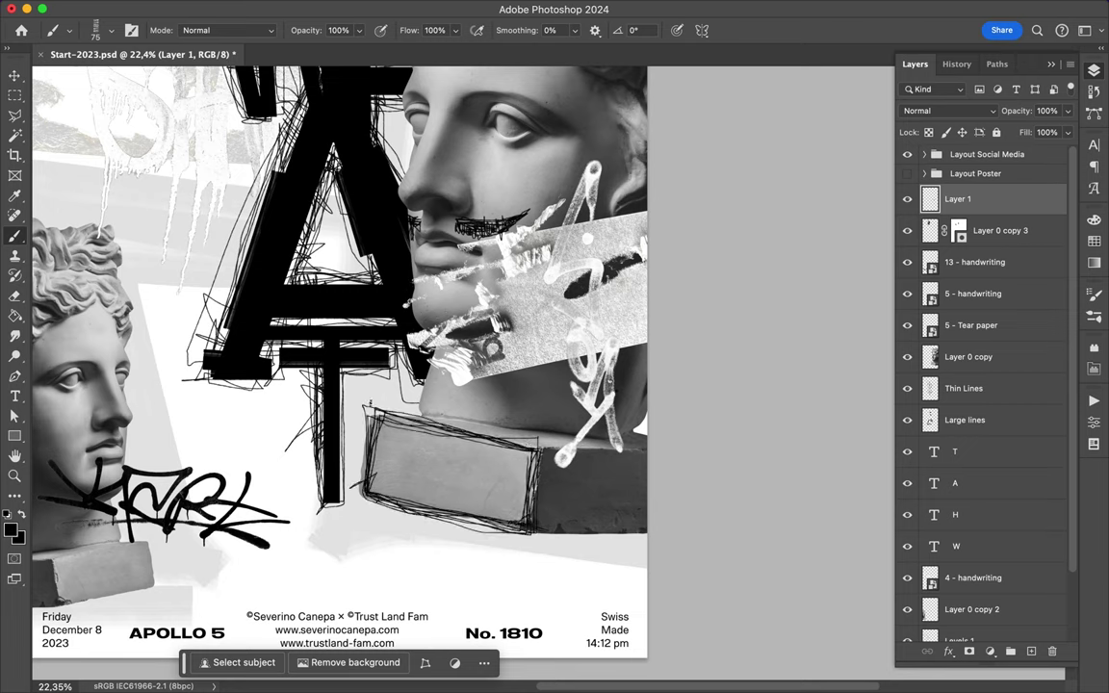
left_click_drag(366, 409, 538, 438)
mouse_move(337, 381)
left_mouse_down()
mouse_move(472, 485)
mouse_move(470, 468)
left_mouse_up()
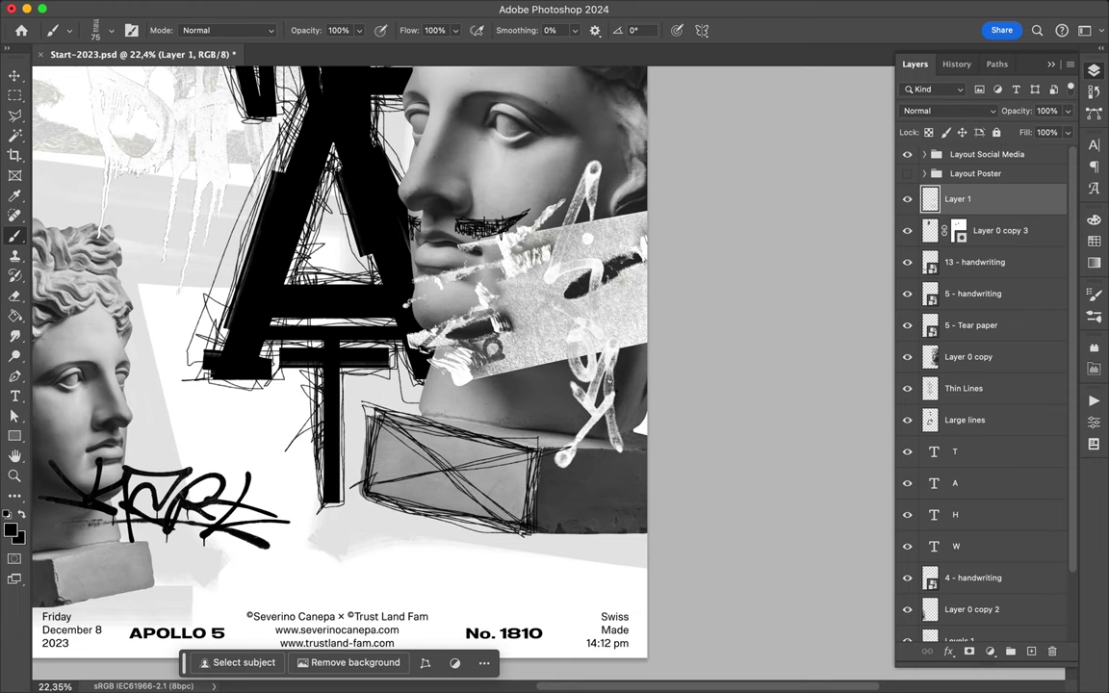
Add a layer above Light Grey Background and draw scribble loops around the left bust's head.
scroll(549, 368, "down", 1)
scroll(1007, 578, "down", 2)
left_click(1011, 594)
left_click(1031, 652)
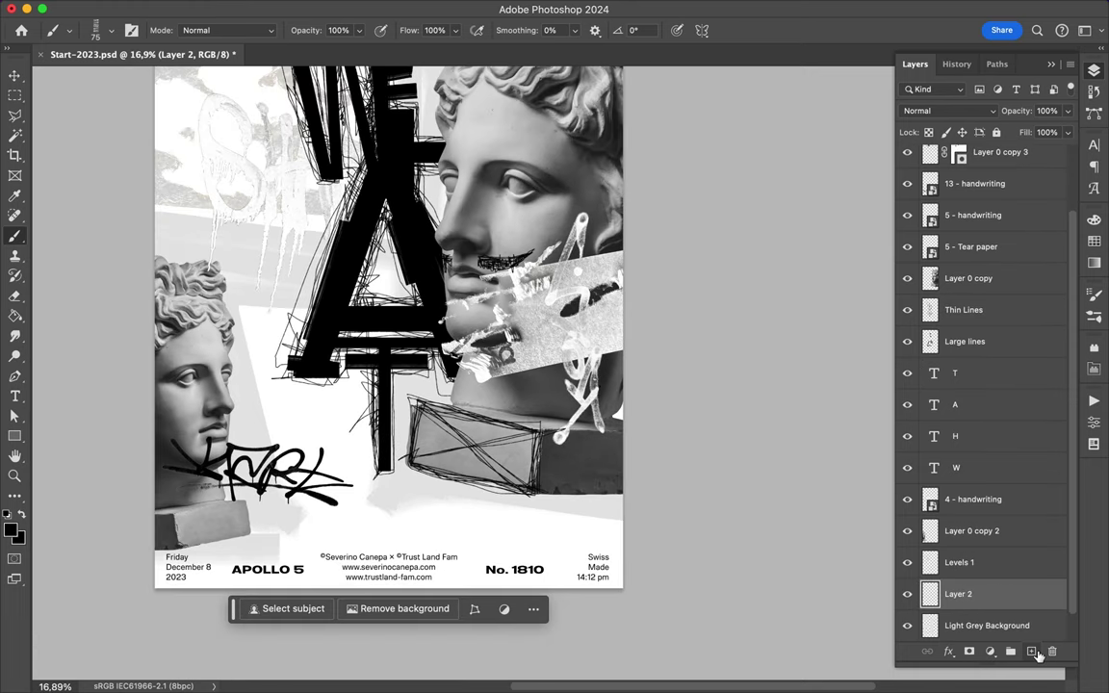
mouse_move(240, 279)
left_mouse_down()
mouse_move(207, 376)
mouse_move(246, 289)
mouse_move(217, 375)
mouse_move(254, 336)
mouse_move(212, 380)
left_mouse_up()
Return to the top scribble layer and select the thin It's Going To Run Out brush.
scroll(455, 294, "up", 5)
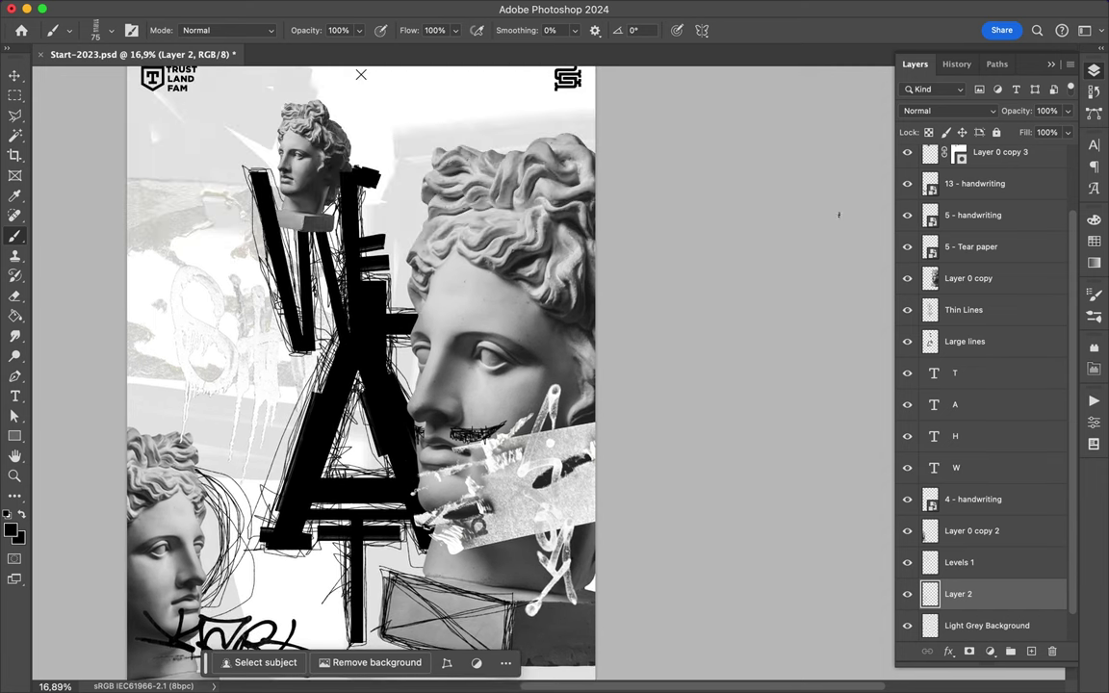
scroll(982, 289, "up", 3)
left_click(963, 198)
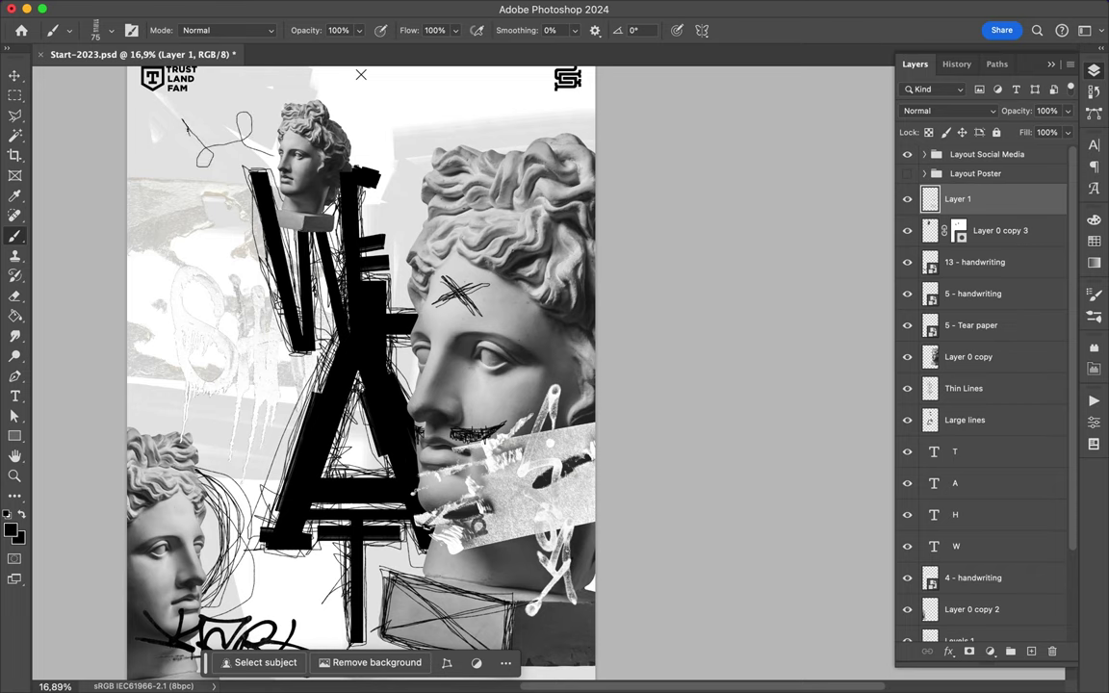
left_click(101, 30)
left_click(136, 290)
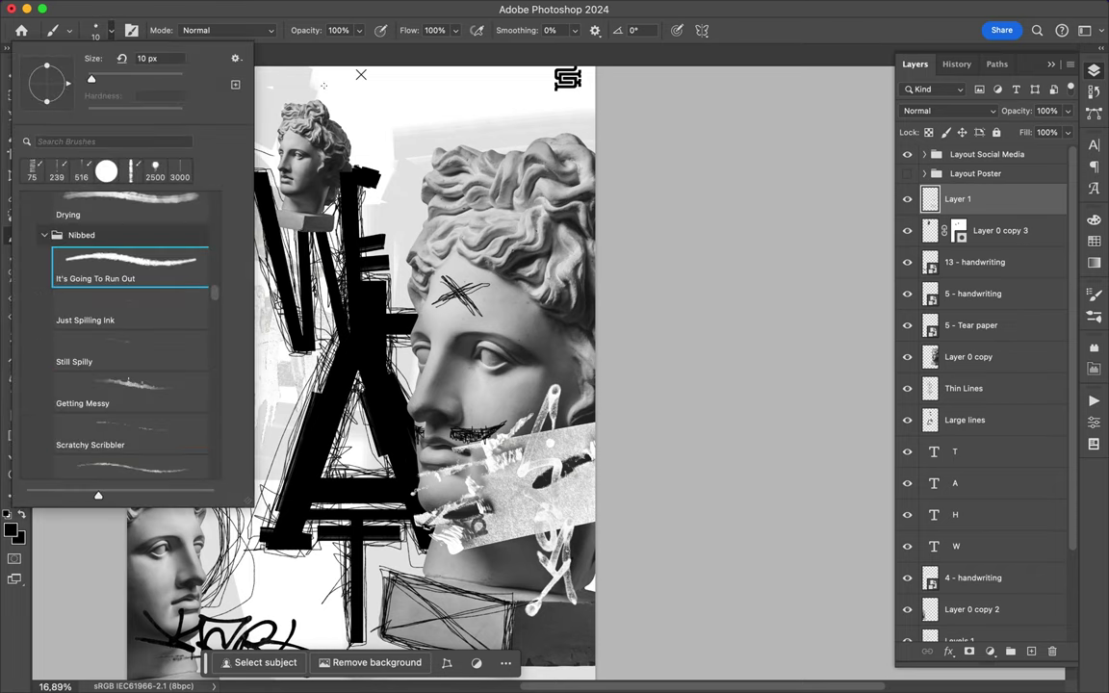
With the It's Going To Run Out brush ready, pan around the poster's top-left area.
key("Return")
scroll(336, 91, "up", 5)
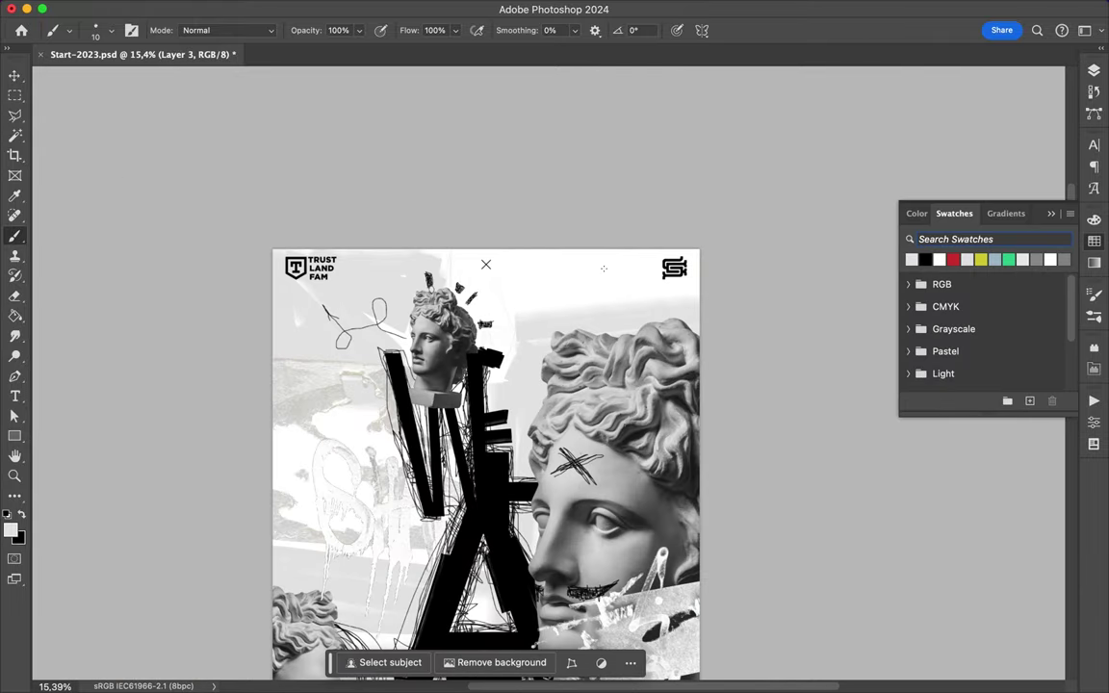
scroll(512, 313, "up", 3)
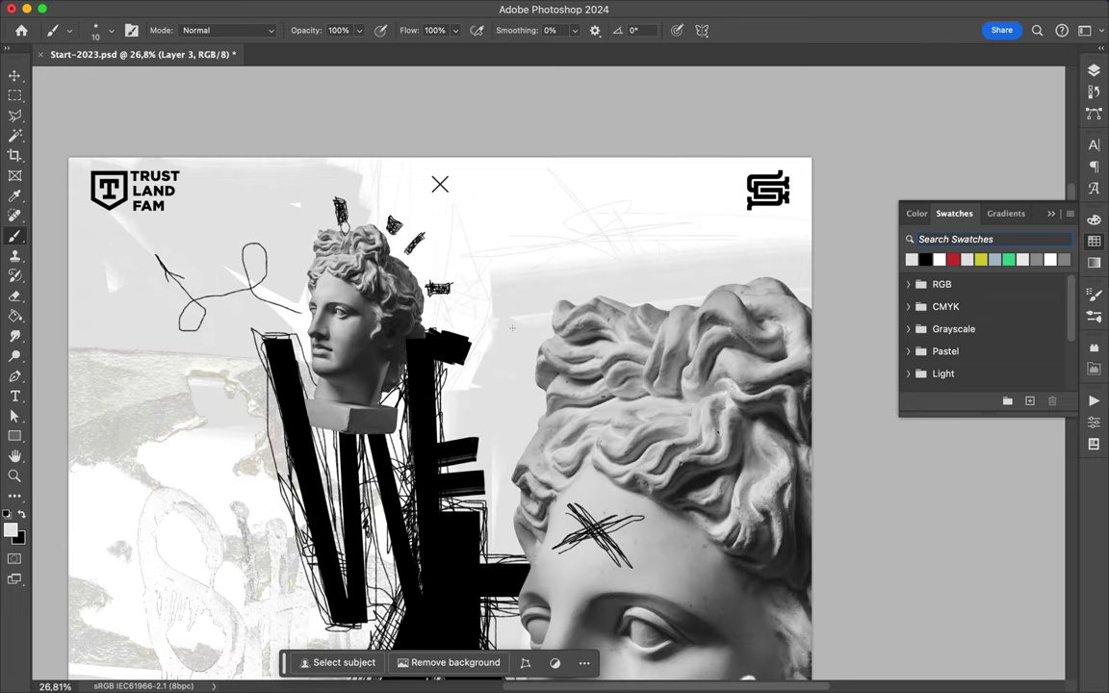
scroll(496, 327, "left", 3)
scroll(496, 137, "down", 10)
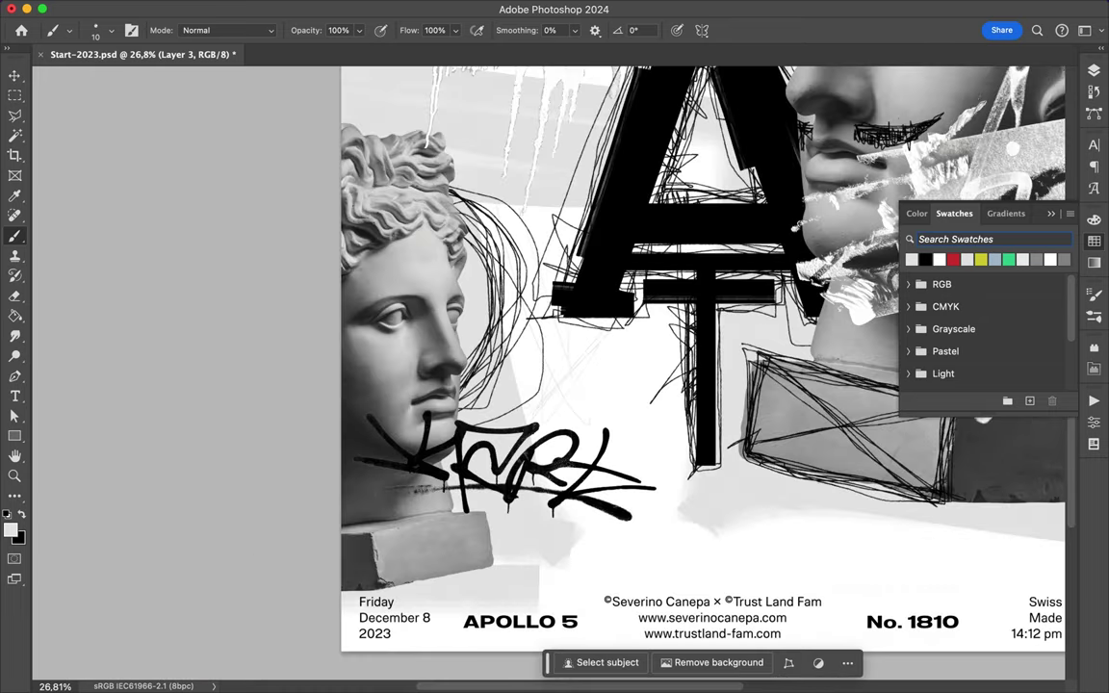
scroll(578, 385, "down", 5)
left_click(96, 30)
Browse the Dry Media and stipple brush folders and pick a Visual Fear Cracked brush.
scroll(58, 333, "down", 5)
left_click(57, 333)
left_click(58, 379)
left_click(105, 451)
left_click(63, 429)
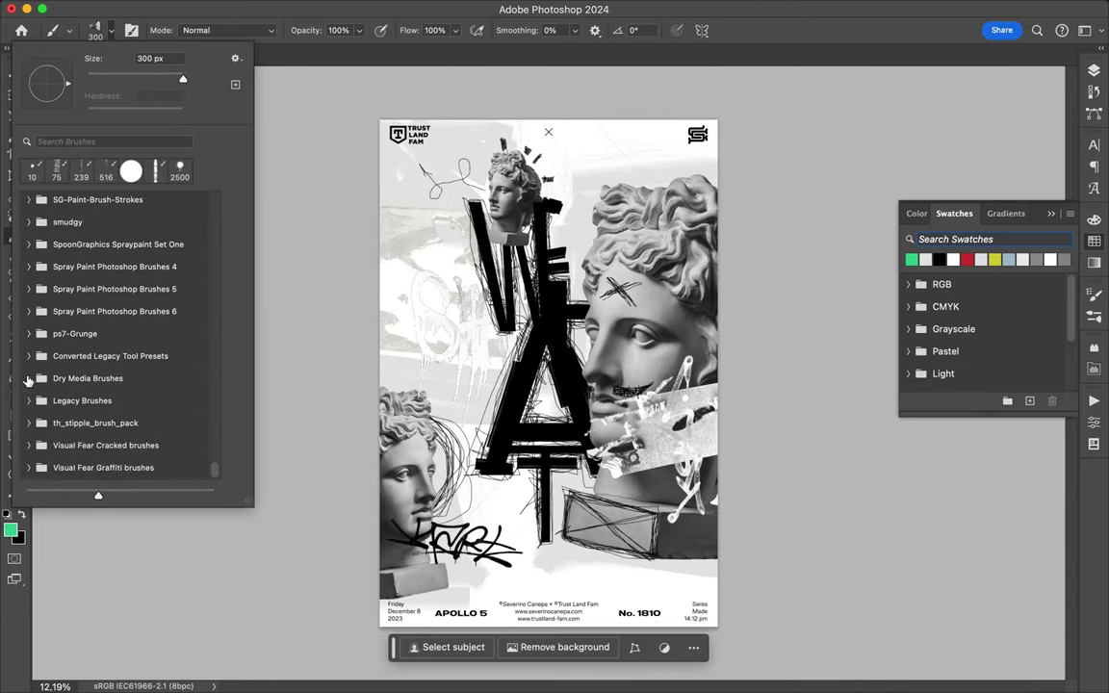
left_click(77, 421)
double_click(96, 361)
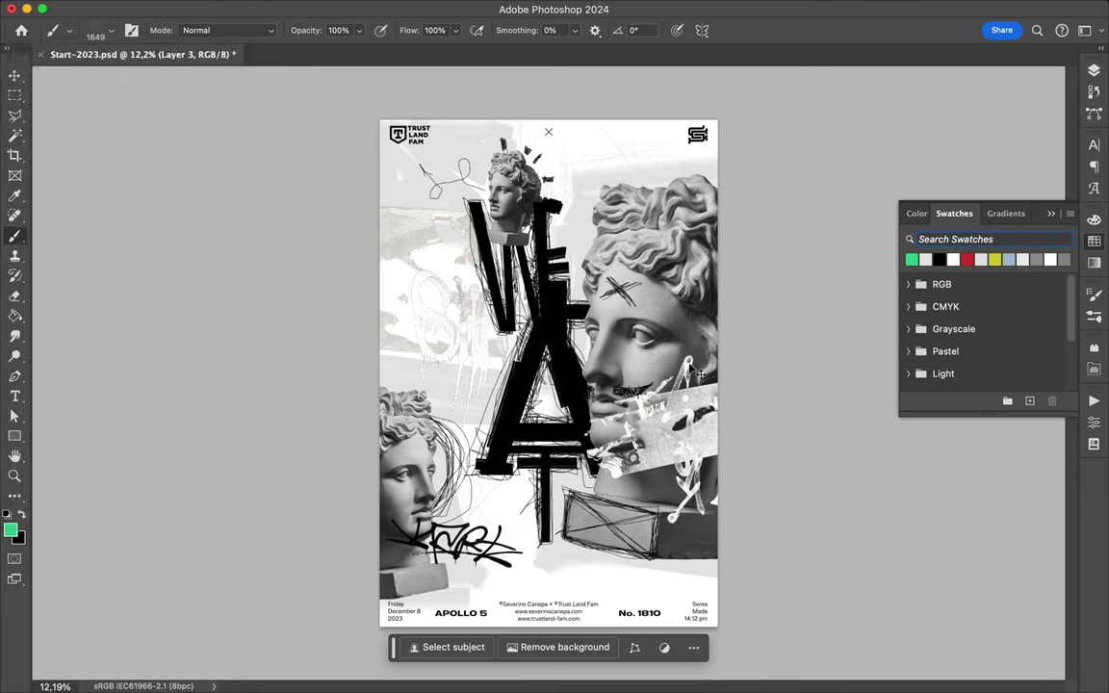
key("F7")
Add a new layer for green strokes and choose the first SG-Paint-Brush-Strokes preset.
key("ctrl+shift+alt+n")
left_click(99, 30)
scroll(75, 301, "up", 2)
scroll(75, 302, "up", 3)
scroll(75, 301, "up", 2)
left_click(87, 286)
left_click(116, 316)
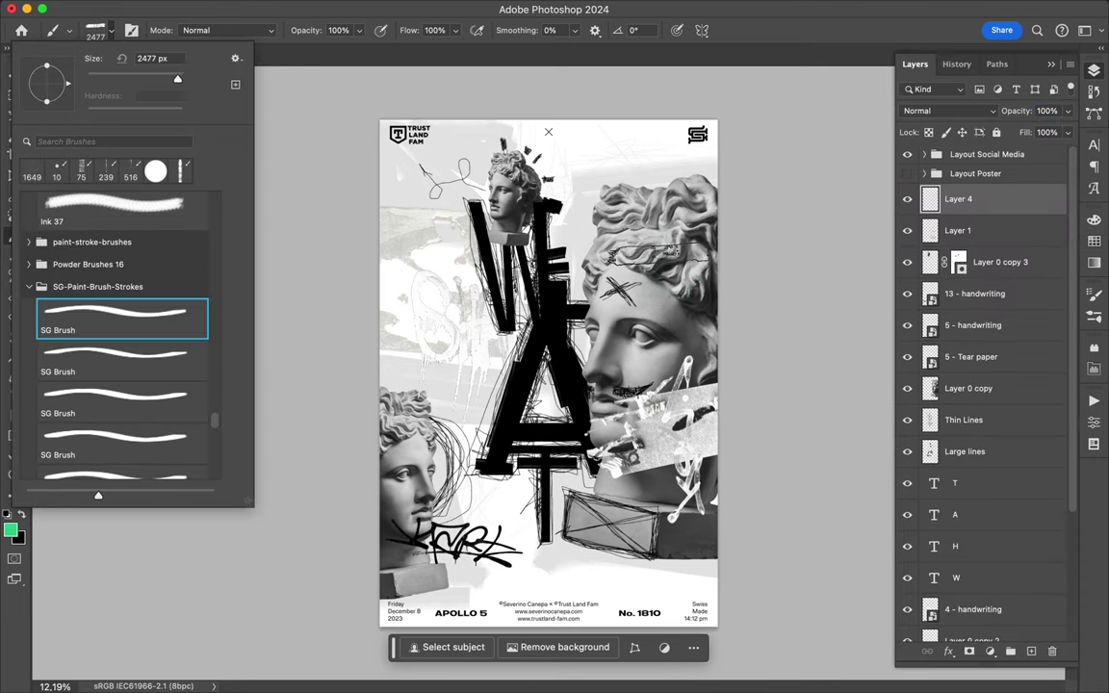
left_click(722, 255)
Paint a green stroke across the large bust's hair and transform it into place.
key("ctrl+t")
left_click_drag(722, 256, 664, 255)
key("Return")
key("v")
key("b")
Switch the brush to a 38 px sketchy preset for thin green lines.
left_click(99, 30)
scroll(130, 272, "down", 5)
scroll(130, 273, "down", 5)
scroll(130, 273, "down", 3)
left_click(125, 253)
key("Return")
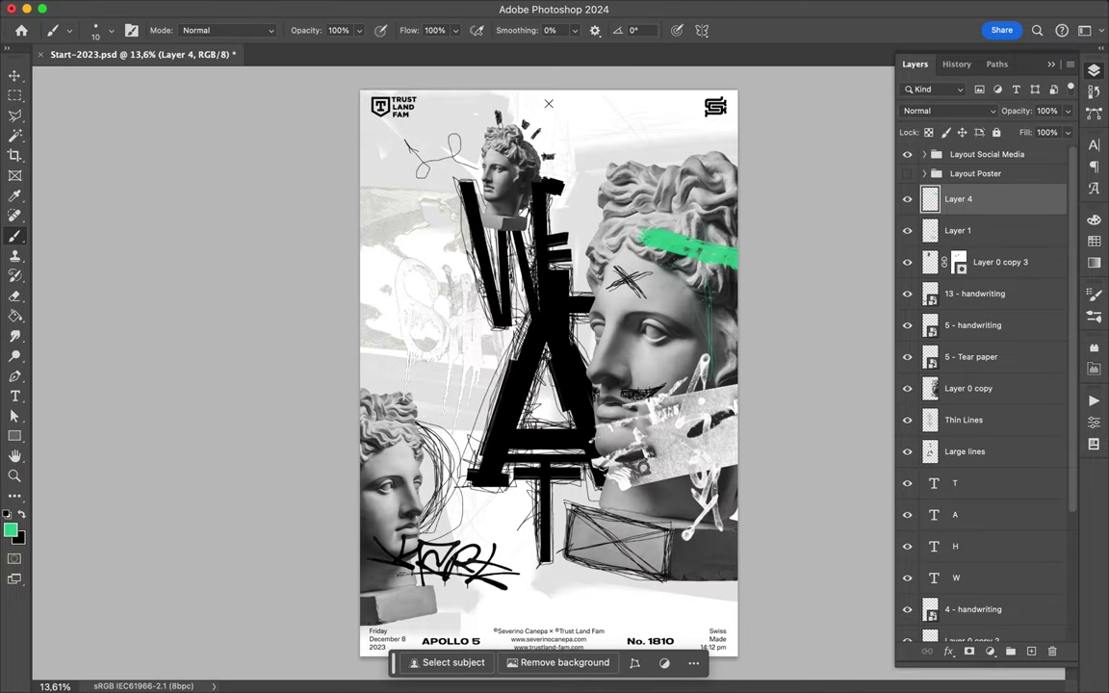
left_click(100, 30)
left_click(116, 313)
key("Return")
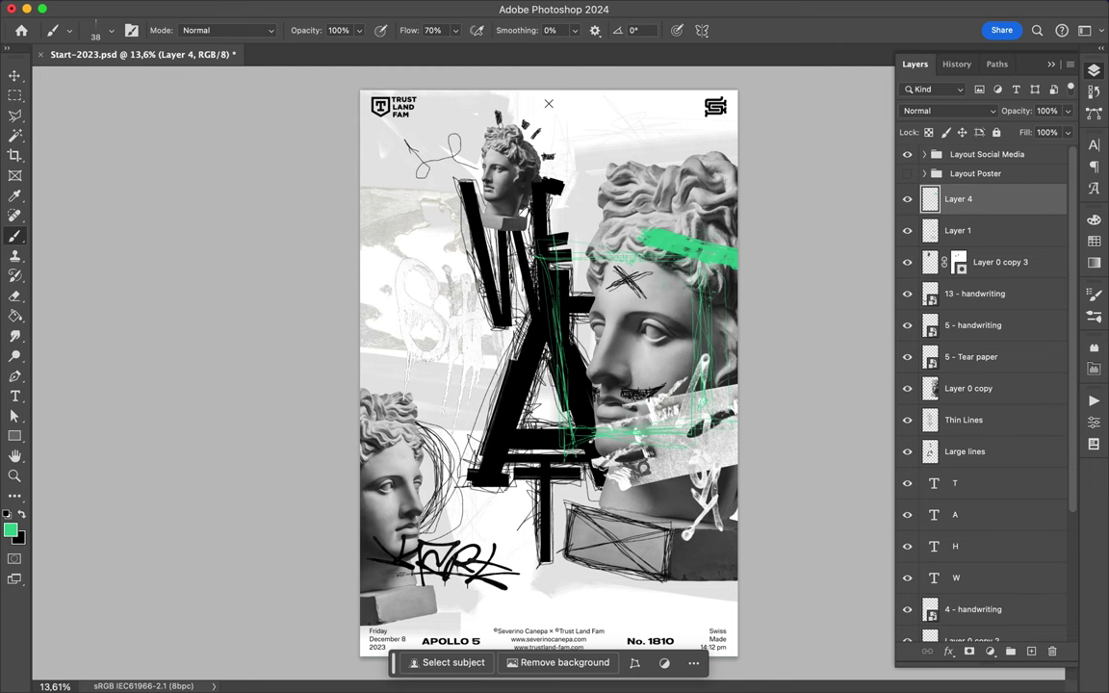
Pan across the poster and bring up the colour swatches panel.
scroll(645, 323, "up", 5)
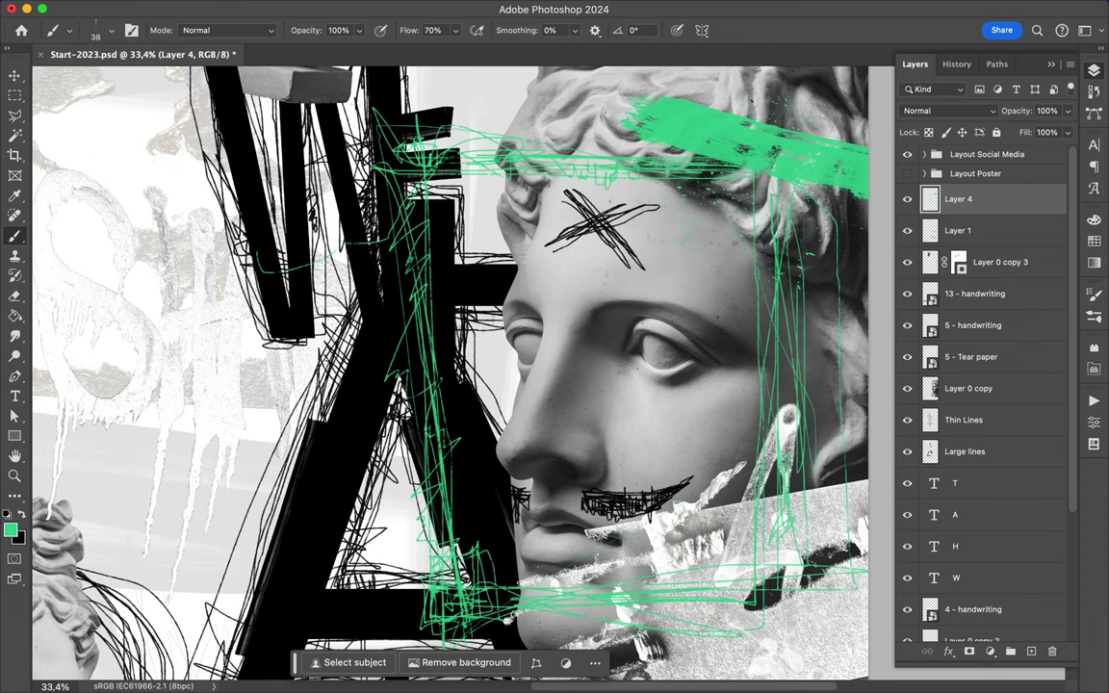
scroll(449, 374, "right", 2)
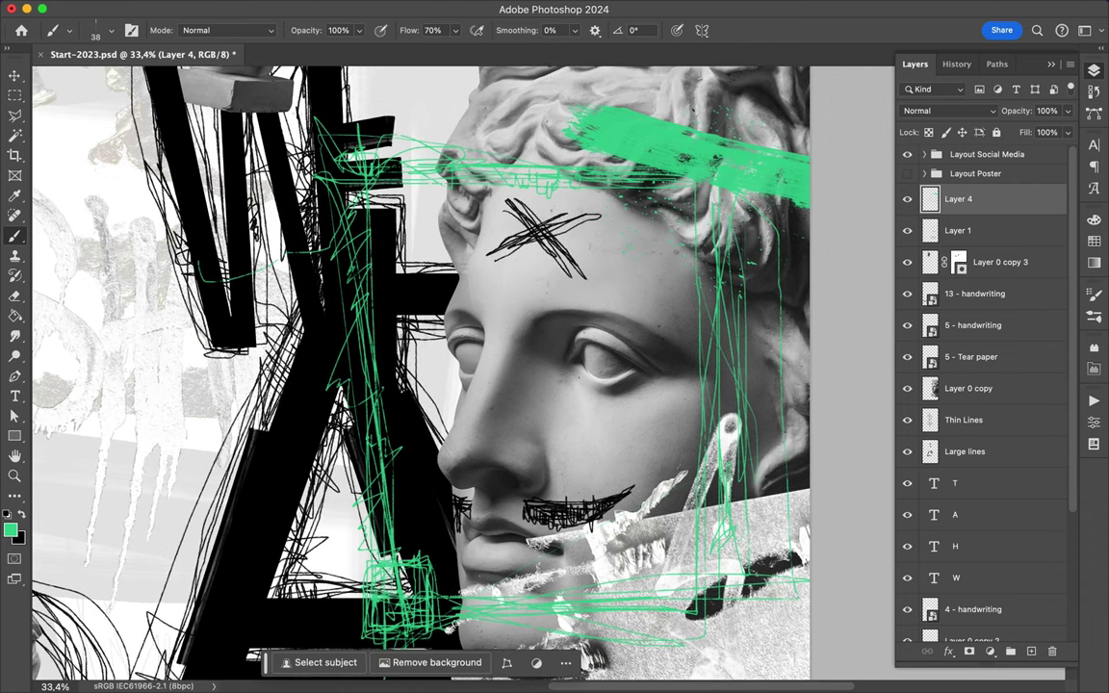
scroll(218, 495, "down", 3)
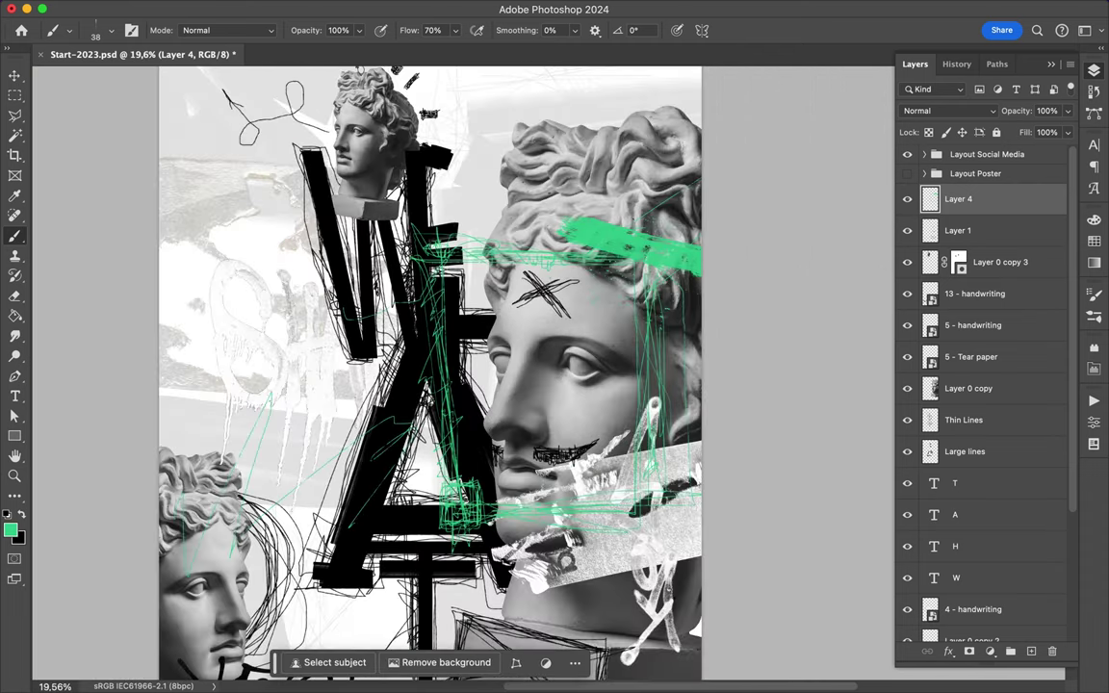
scroll(349, 527, "down", 1)
left_click(1094, 241)
Set the foreground colour to magenta in the Color Picker.
left_click(1094, 262)
left_click(1093, 219)
left_click(914, 241)
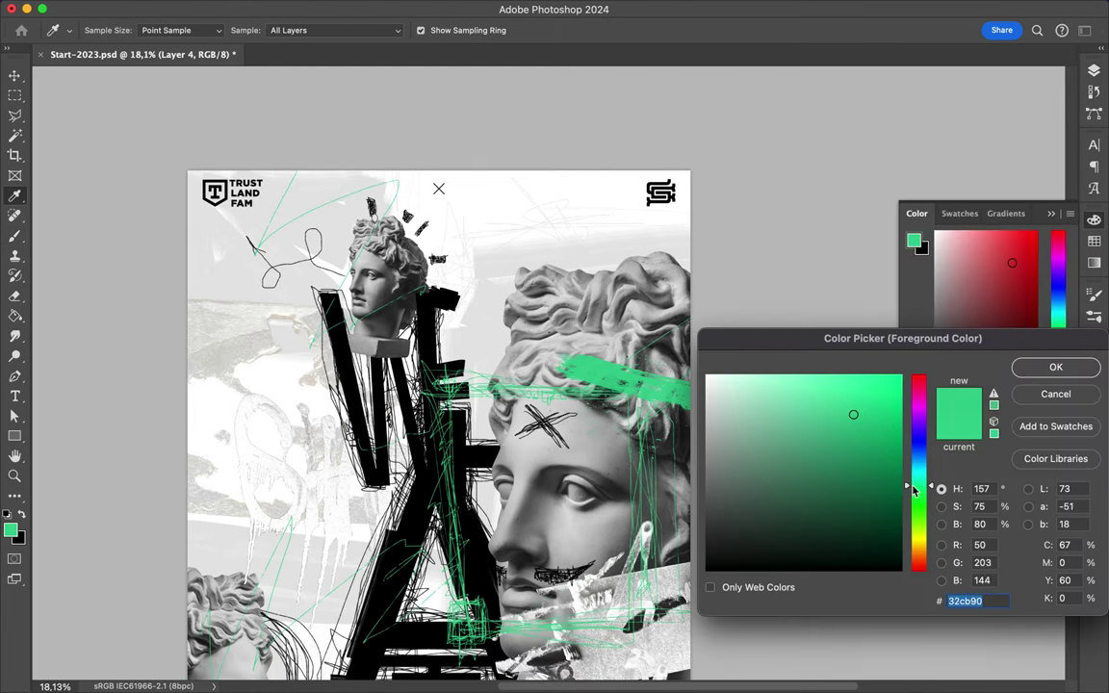
left_click_drag(912, 493, 915, 409)
left_click(1055, 367)
Choose a gouache grunge brush from the FrenchKiss_GouacheGrunge3 folder.
key("b")
left_click(97, 30)
left_click(29, 289)
left_click(116, 346)
double_click(181, 316)
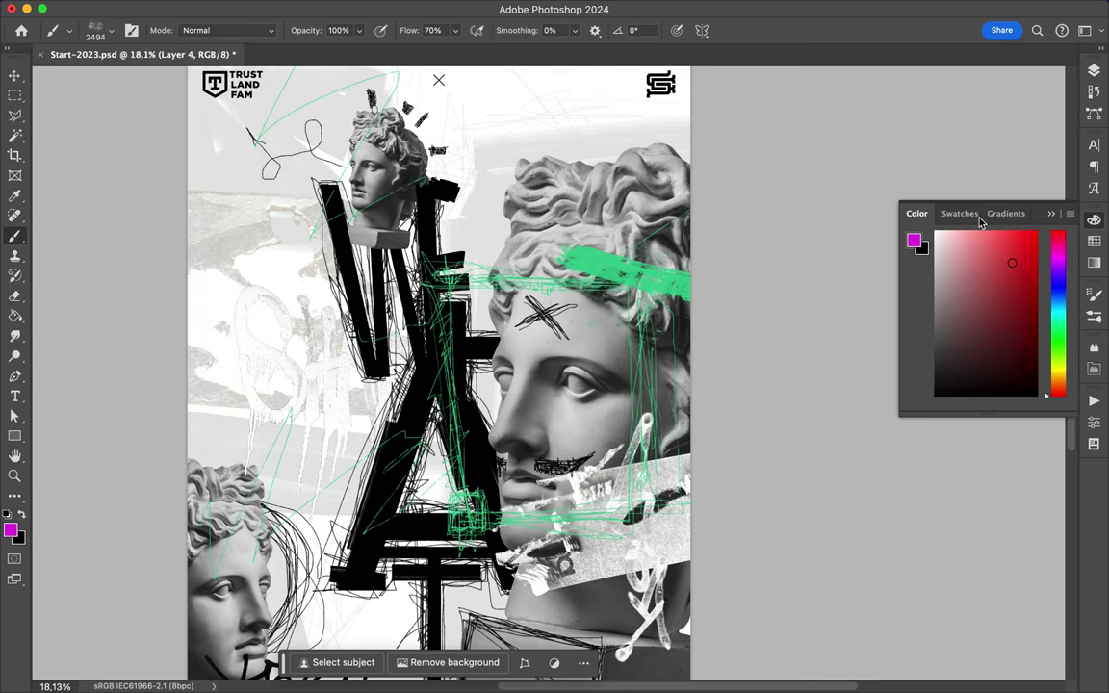
On a new low layer, stamp magenta grunge on the left side, top right and top centre.
left_click(1094, 71)
left_click(1031, 651)
left_click_drag(144, 386, 279, 477)
right_click(386, 227)
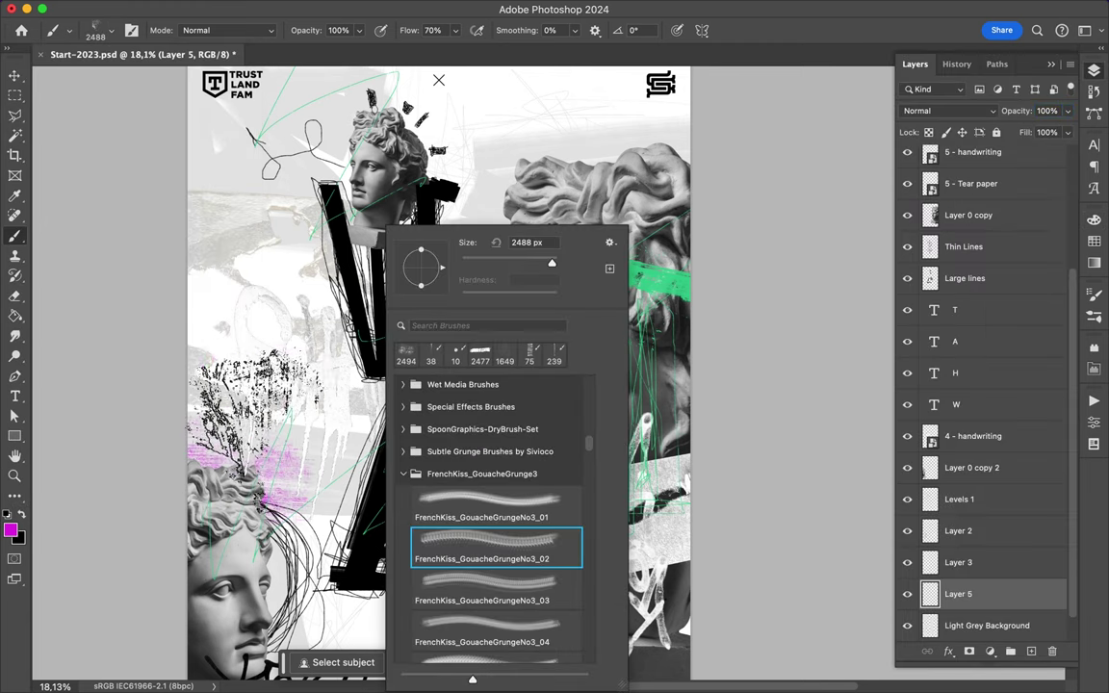
left_click(664, 120)
right_click(717, 220)
left_click(693, 627)
key("Return")
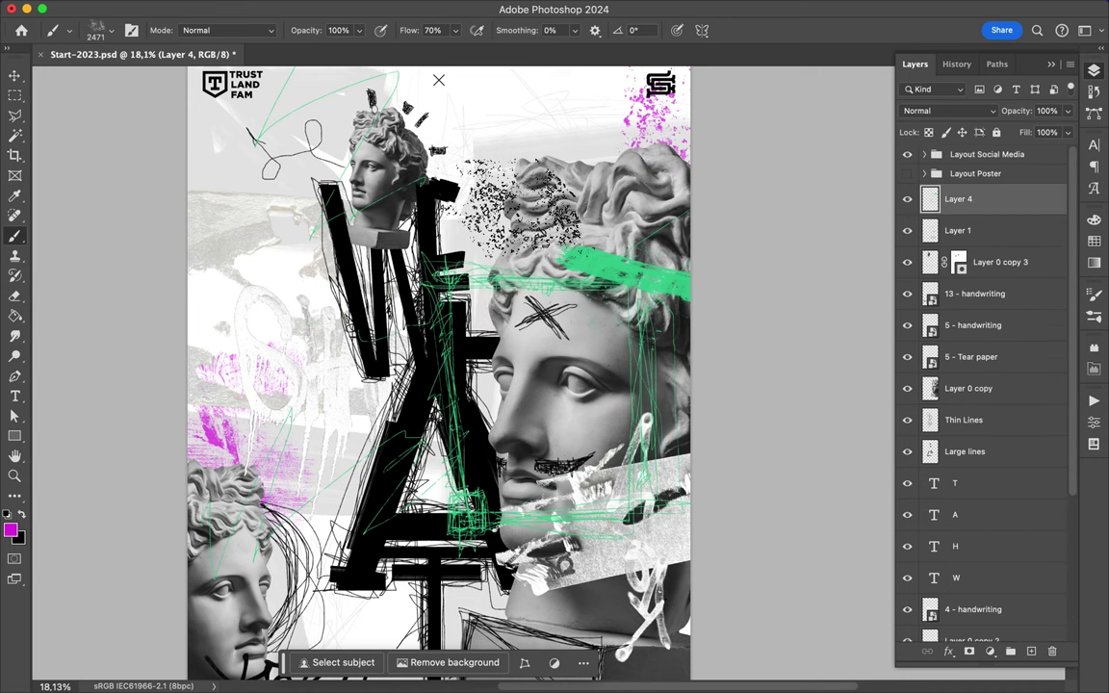
left_click(554, 145)
Pick another grunge brush and set the foreground colour back to green.
right_click(558, 183)
double_click(717, 532)
left_click(1094, 241)
left_click(912, 259)
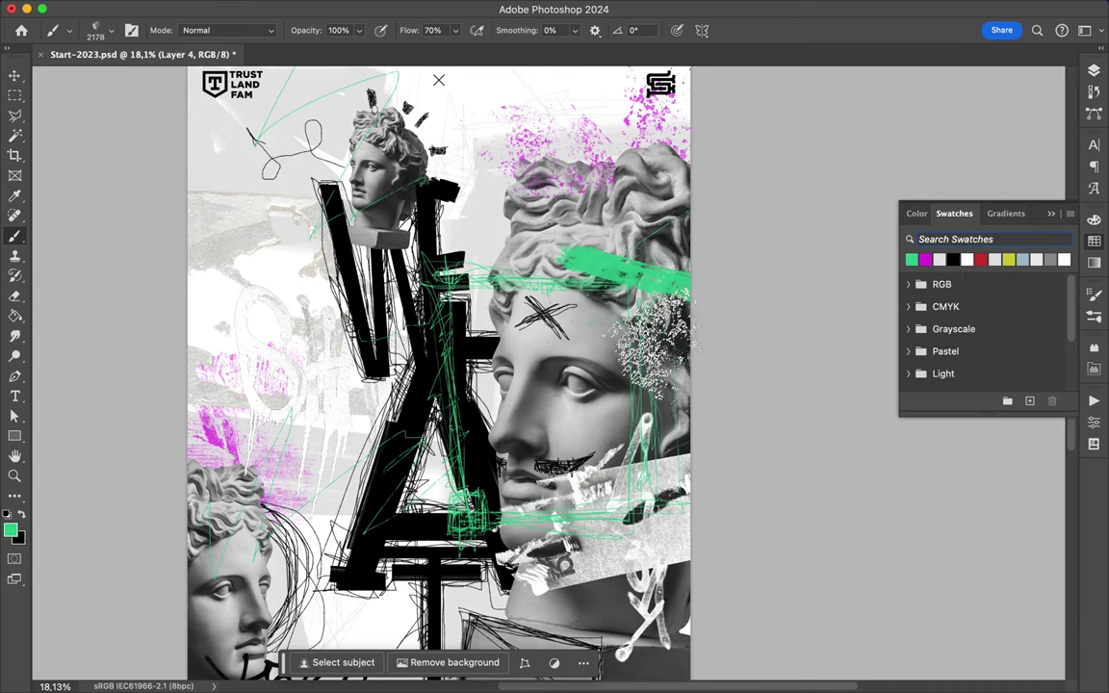
Reset the colours to black and white and add a new layer above Layer 4.
scroll(438, 80, "down", 3)
key("d")
left_click(1094, 70)
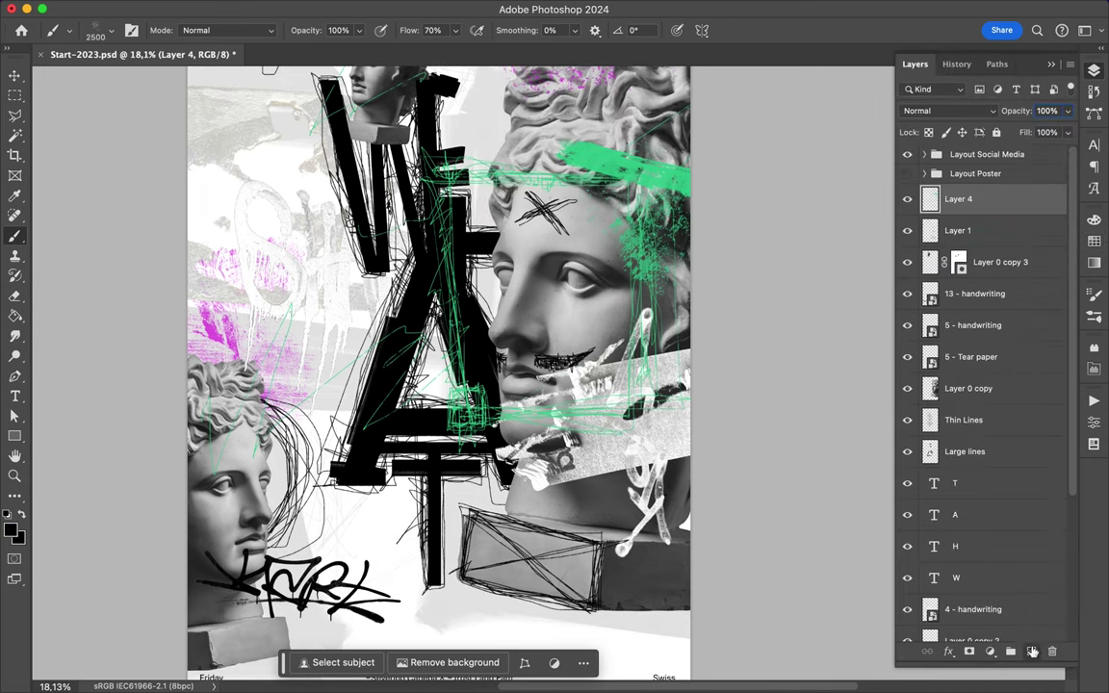
left_click(1033, 652)
Rotate the brush tip to -60° and raise flow to 100% on another new layer.
right_click(491, 207)
scroll(385, 366, "right", 5)
key("Escape")
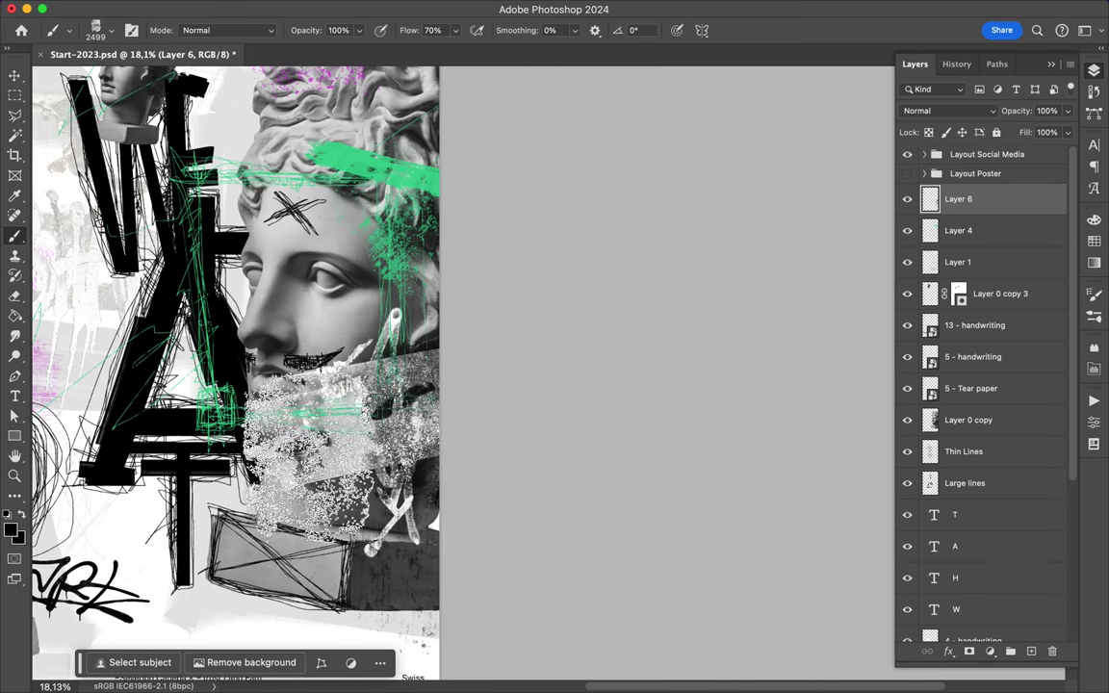
key("shift+Left")
key("shift+Left")
key("shift+Left")
scroll(1029, 618, "down", 5)
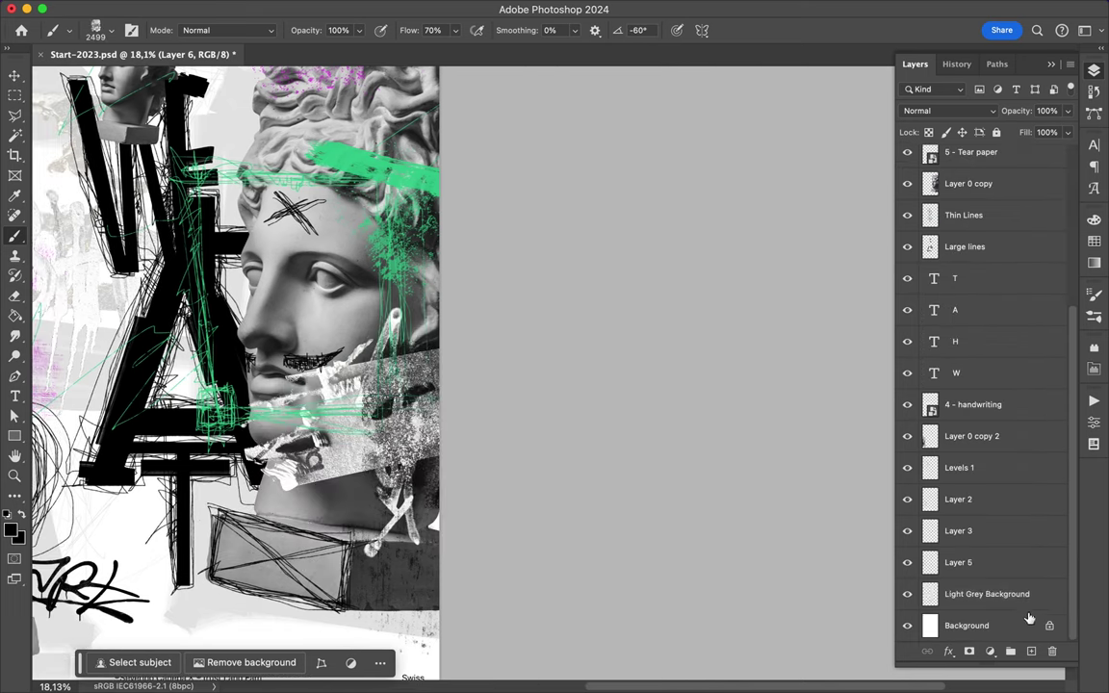
left_click(1032, 652)
key("shift+0")
Stamp black grunge left of the bust's head with the seventh gouache grunge brush.
scroll(347, 327, "down", 5)
right_click(348, 328)
left_click(489, 572)
key("Return")
scroll(423, 351, "up", 5)
left_click(283, 299)
right_click(332, 289)
scroll(206, 369, "left", 5)
key("Return")
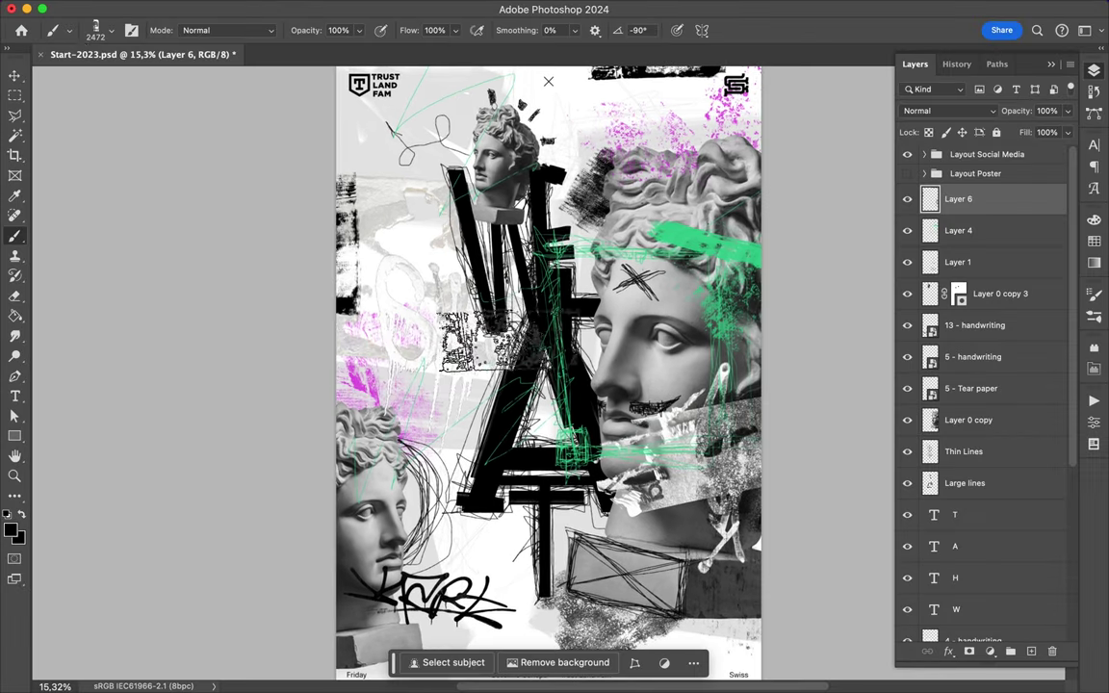
Stamp larger grunge brush marks near the poster centre, then add a new layer above Layer 6.
left_click(69, 30)
double_click(124, 396)
left_click(491, 414)
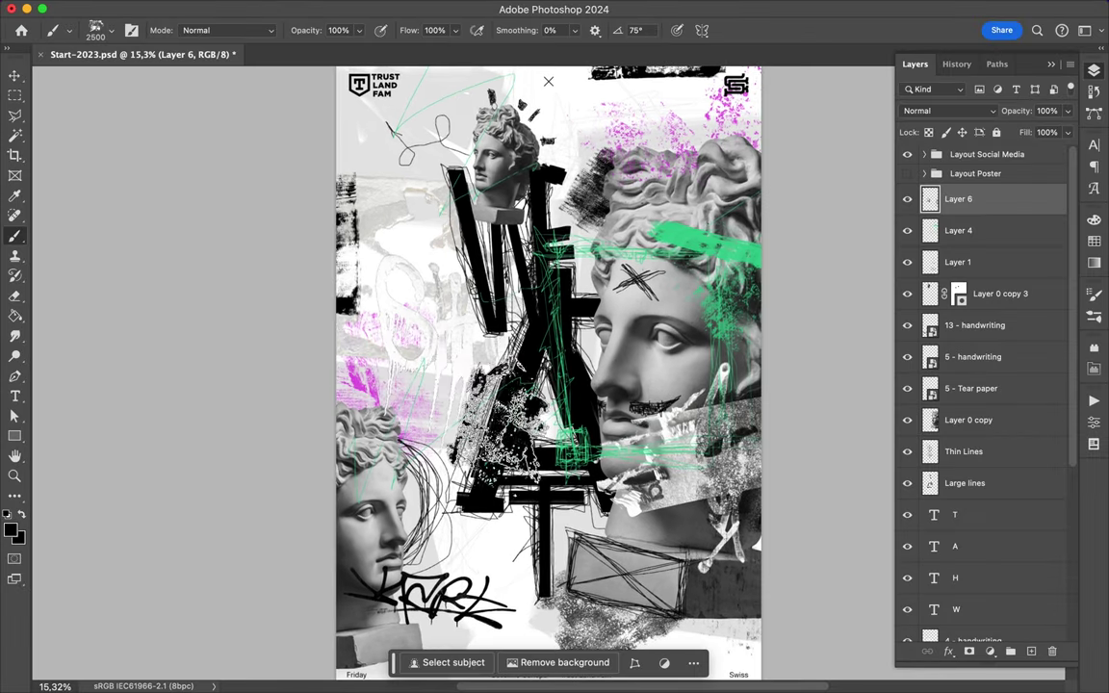
left_click(462, 395)
key("v")
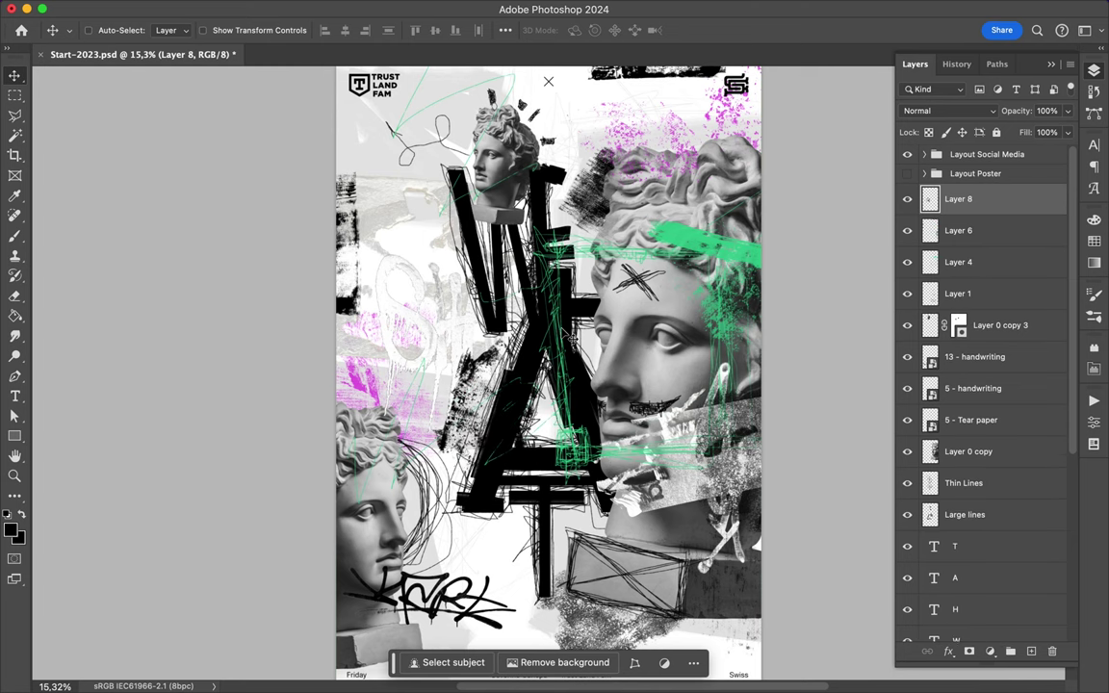
scroll(598, 359, "down", 2)
Paint white dashed strokes across the face and left edge with a 160 px WG Dust Particles brush.
key("b")
right_click(602, 405)
left_click(638, 411)
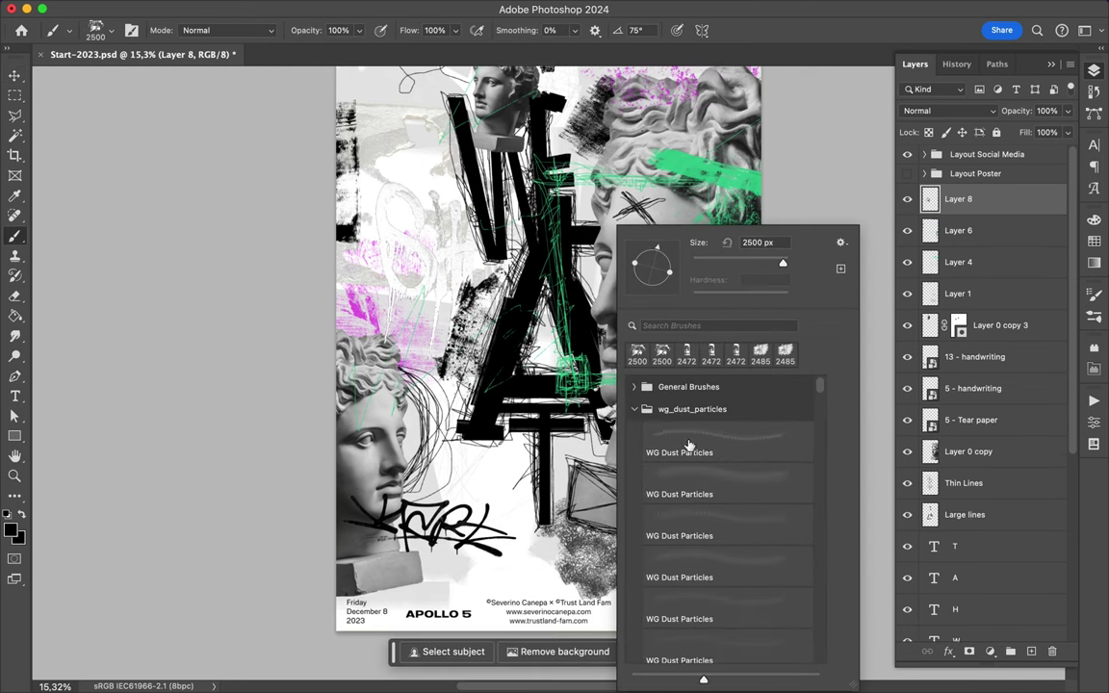
scroll(712, 500, "down", 5)
scroll(712, 501, "down", 3)
double_click(691, 539)
left_click_drag(631, 458, 737, 385)
left_click_drag(452, 279, 491, 390)
scroll(548, 98, "up", 2)
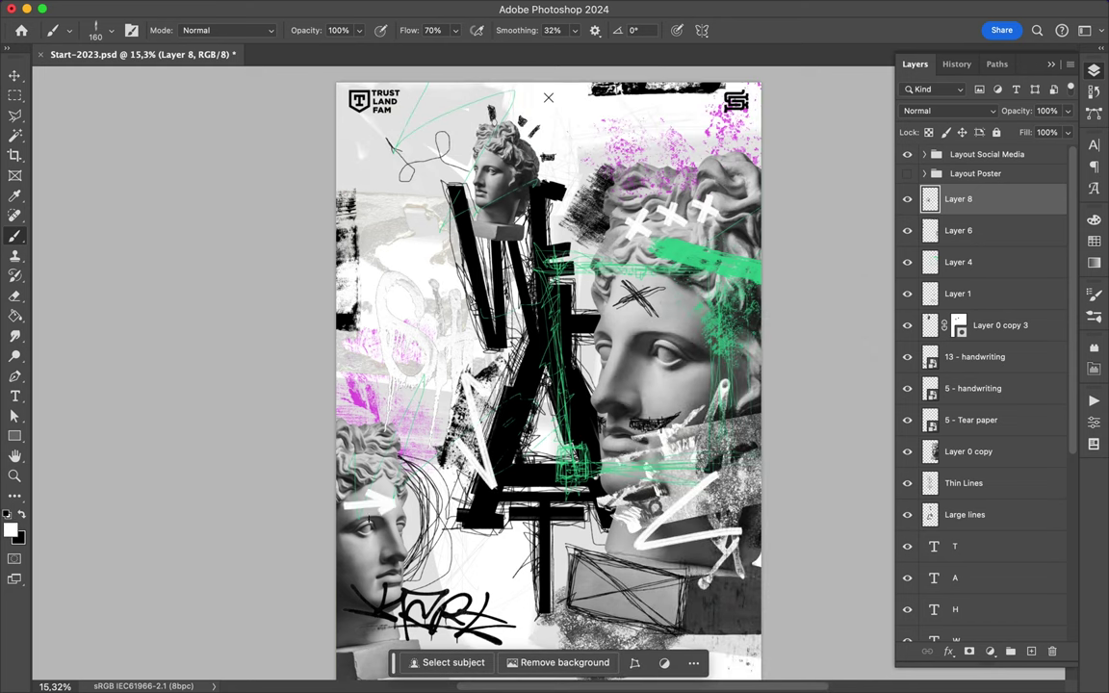
scroll(548, 98, "down", 2)
scroll(536, 134, "up", 3)
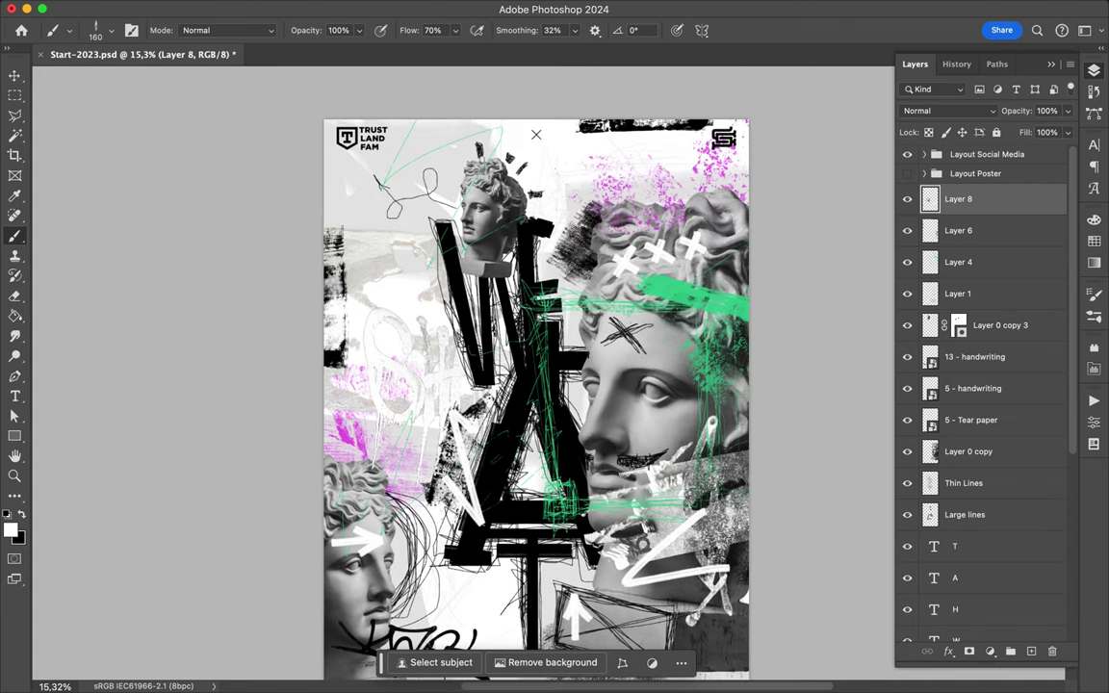
scroll(536, 134, "down", 2)
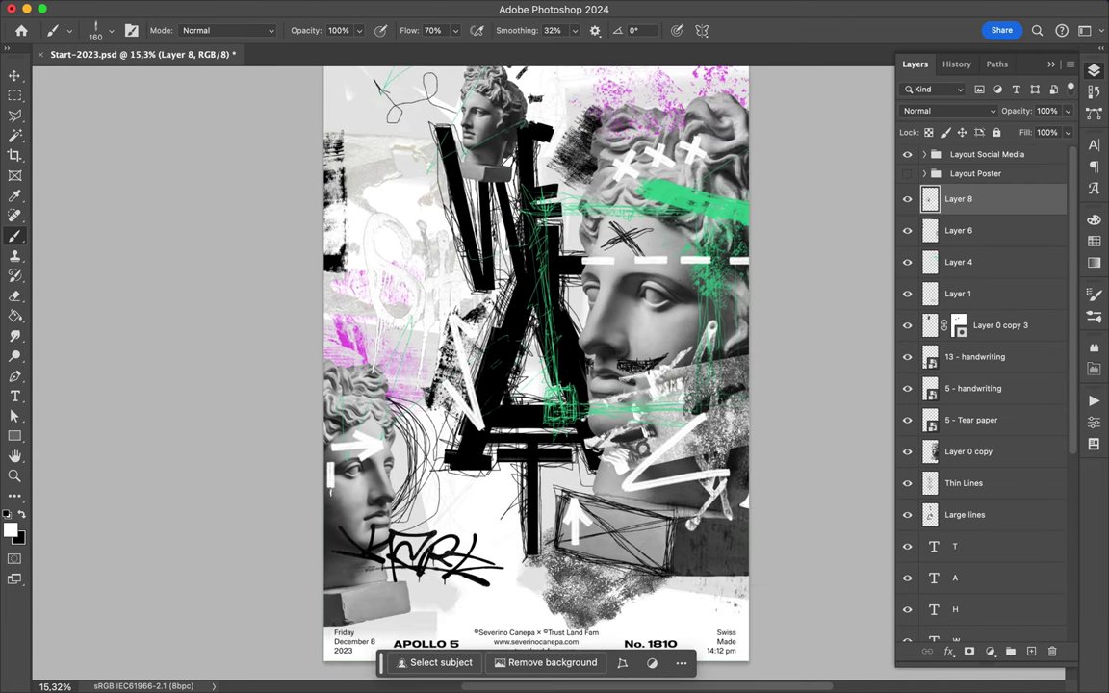
scroll(537, 134, "up", 2)
Scribble thin white lines around the lower-right box with the Just Spilling Ink brush.
left_click(70, 30)
scroll(132, 364, "down", 5)
scroll(132, 364, "down", 3)
double_click(132, 364)
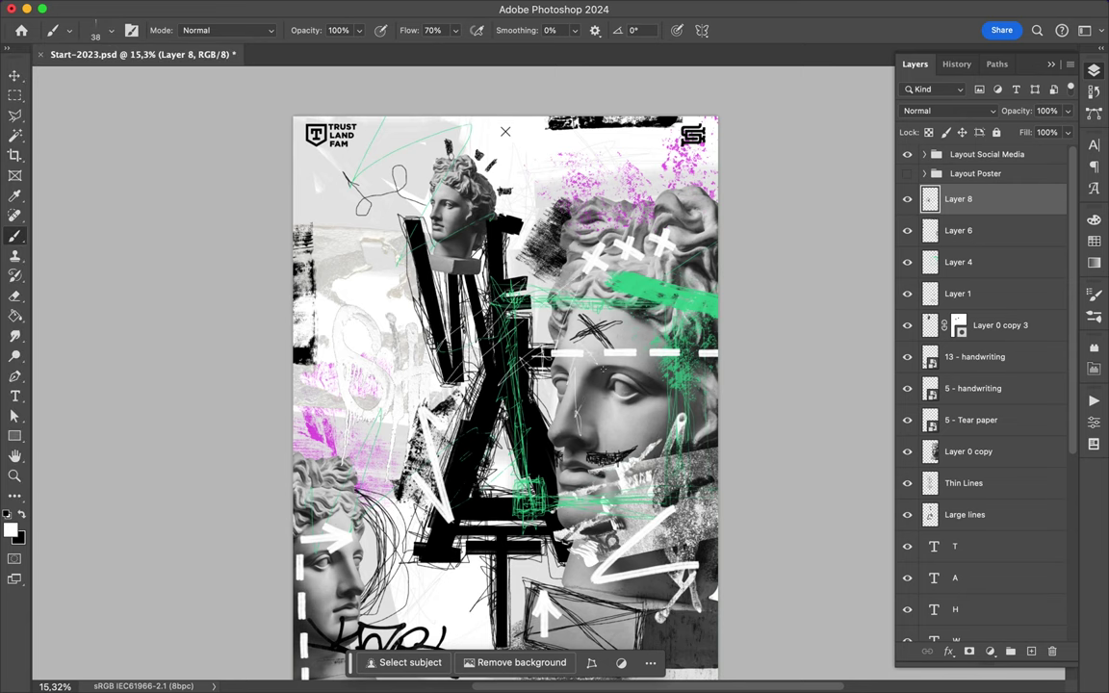
scroll(637, 449, "down", 4)
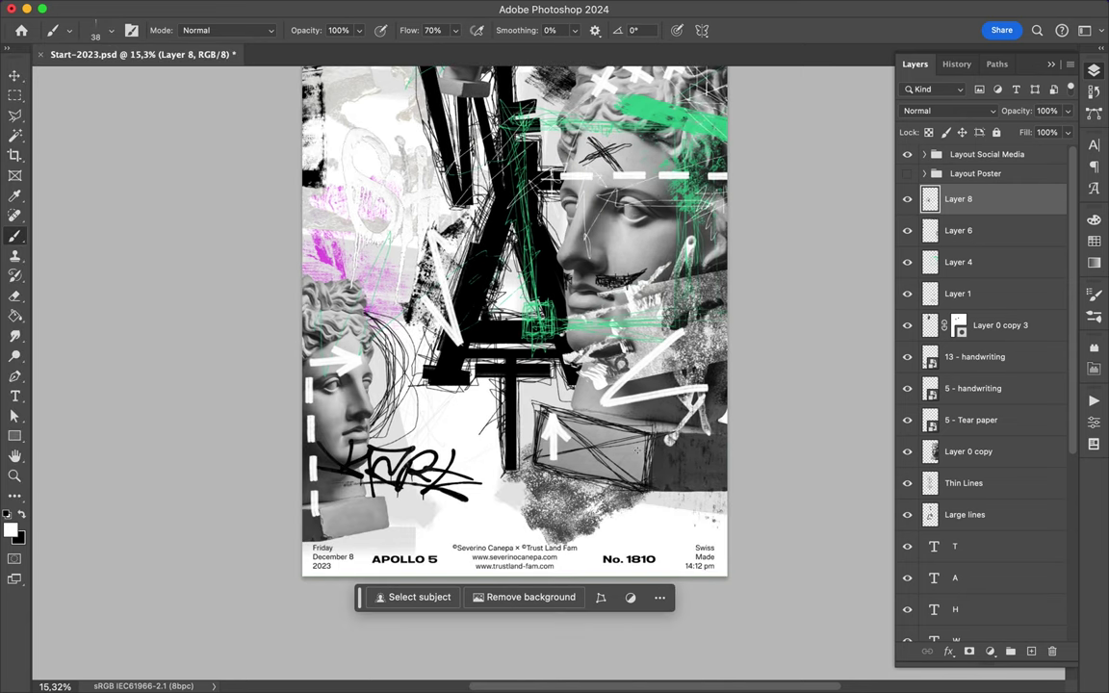
left_click_drag(664, 443, 577, 385)
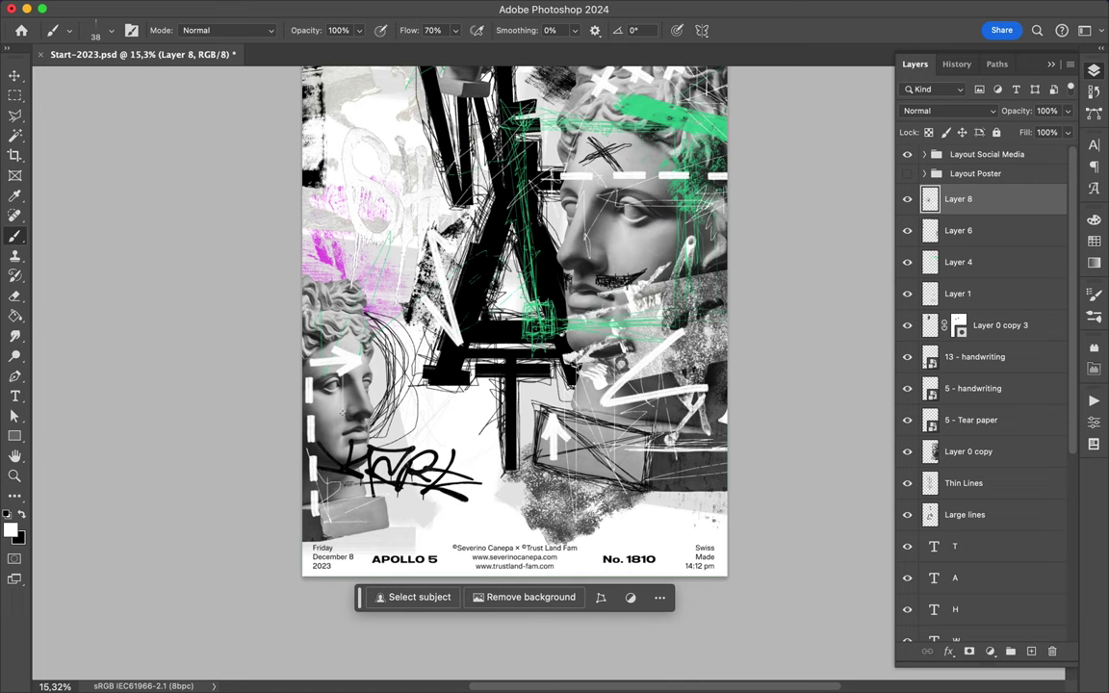
left_click(109, 30)
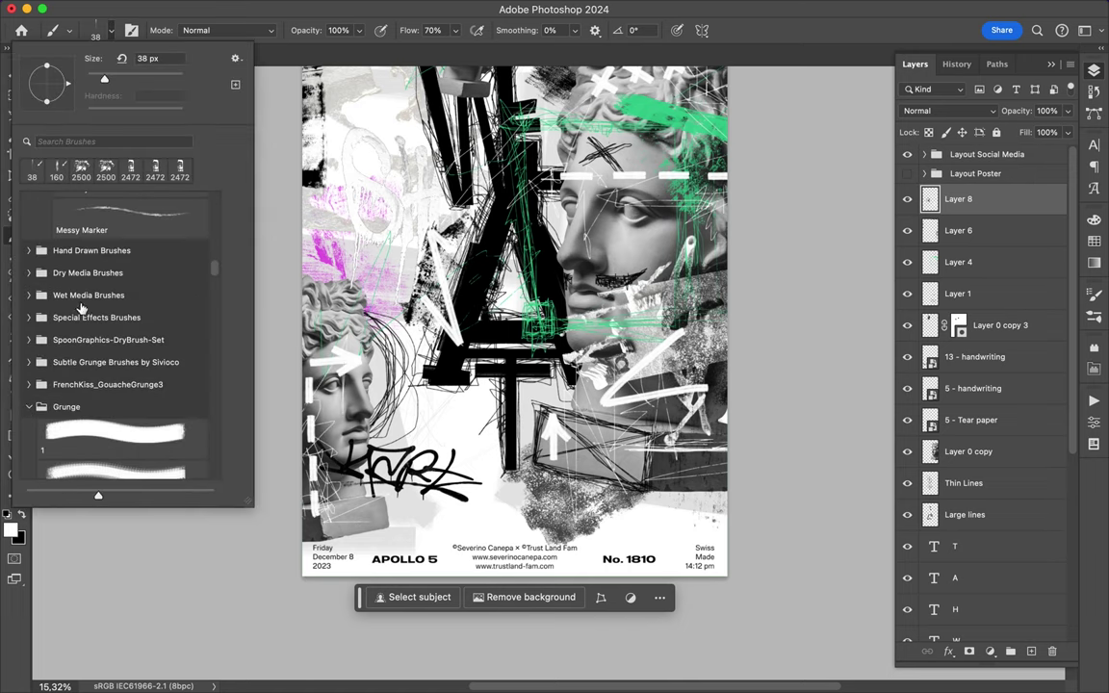
Switch from the Subtle Grunge brushes to the first Strokes brush.
left_click(82, 364)
double_click(96, 391)
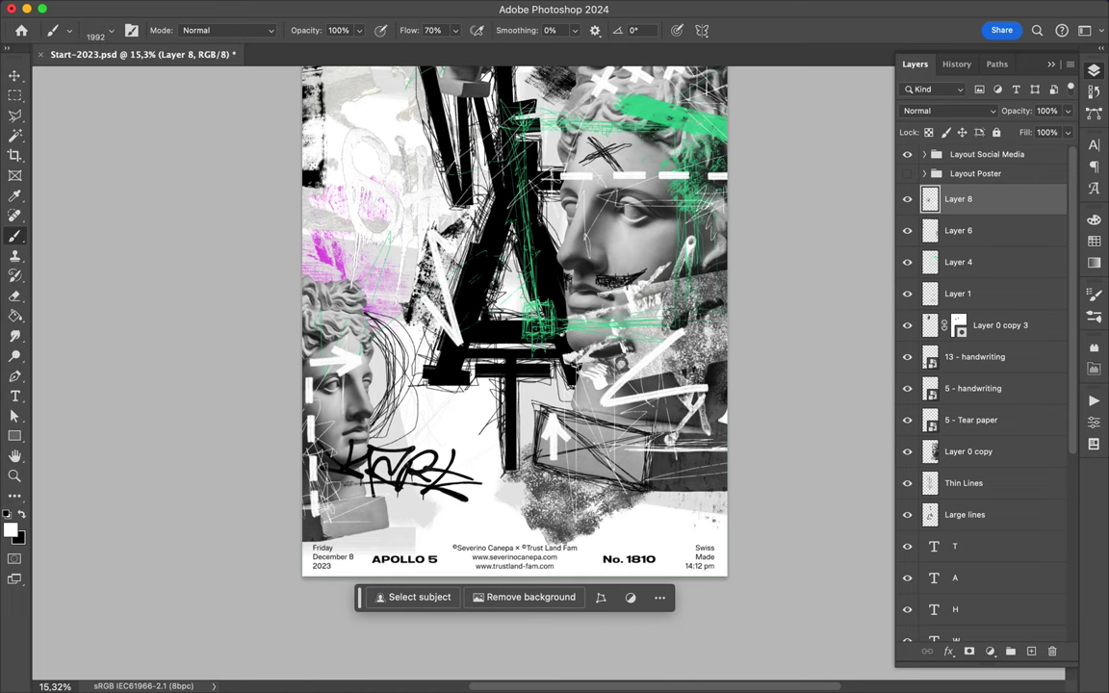
left_click(109, 30)
left_click(29, 315)
left_click(29, 402)
double_click(107, 431)
Paint a broad green stroke across the large face using the Swatches panel green.
right_click(608, 392)
right_click(450, 385)
left_click(1094, 240)
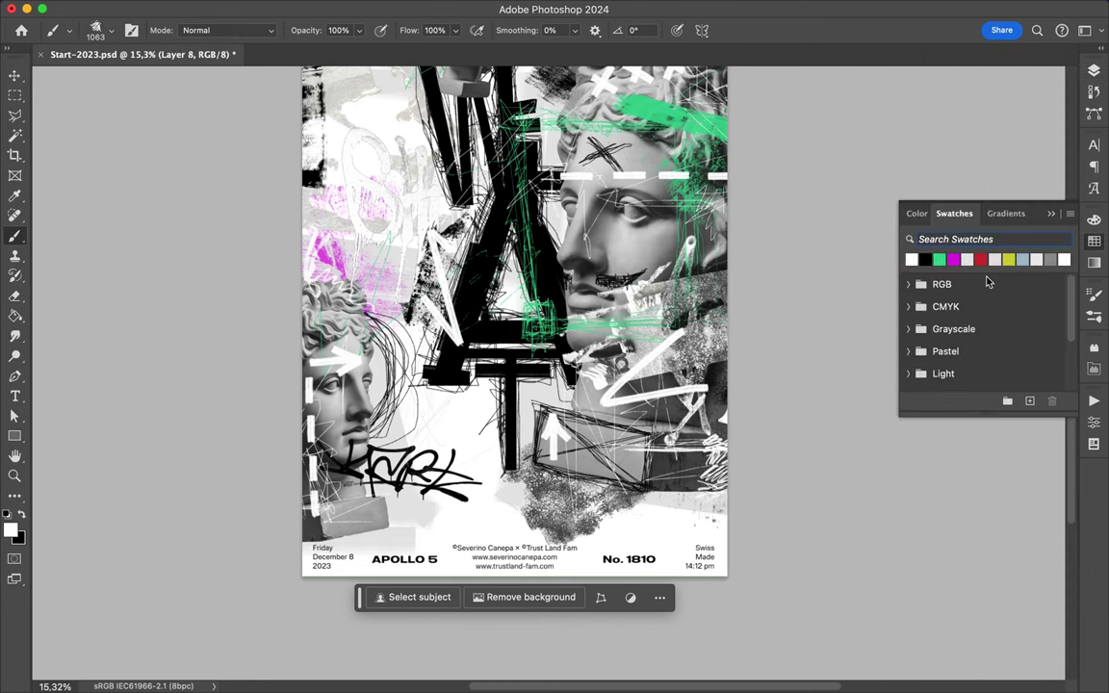
left_click(938, 259)
left_click_drag(636, 226, 683, 255)
Enlarge the brush slightly and paint magenta strokes over the lower-left bust.
right_click(592, 220)
left_click(108, 424)
left_click(953, 259)
left_click_drag(333, 289, 380, 318)
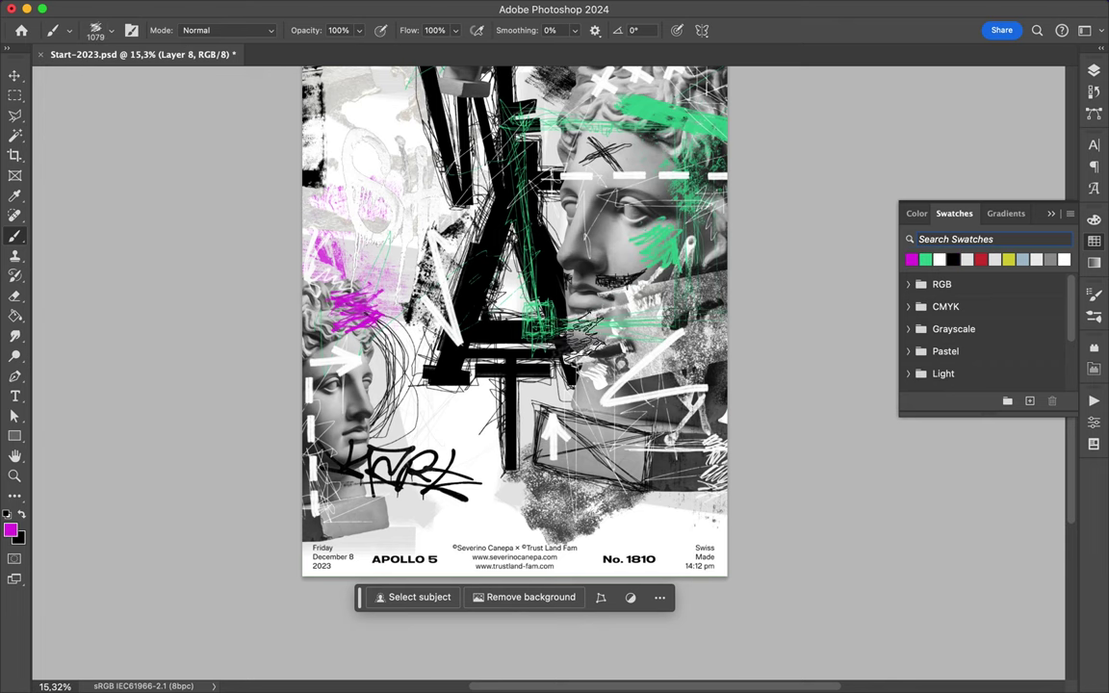
Choose a grunge stripe brush from the brush presets.
left_click(111, 30)
scroll(112, 378, "up", 5)
left_click(119, 361)
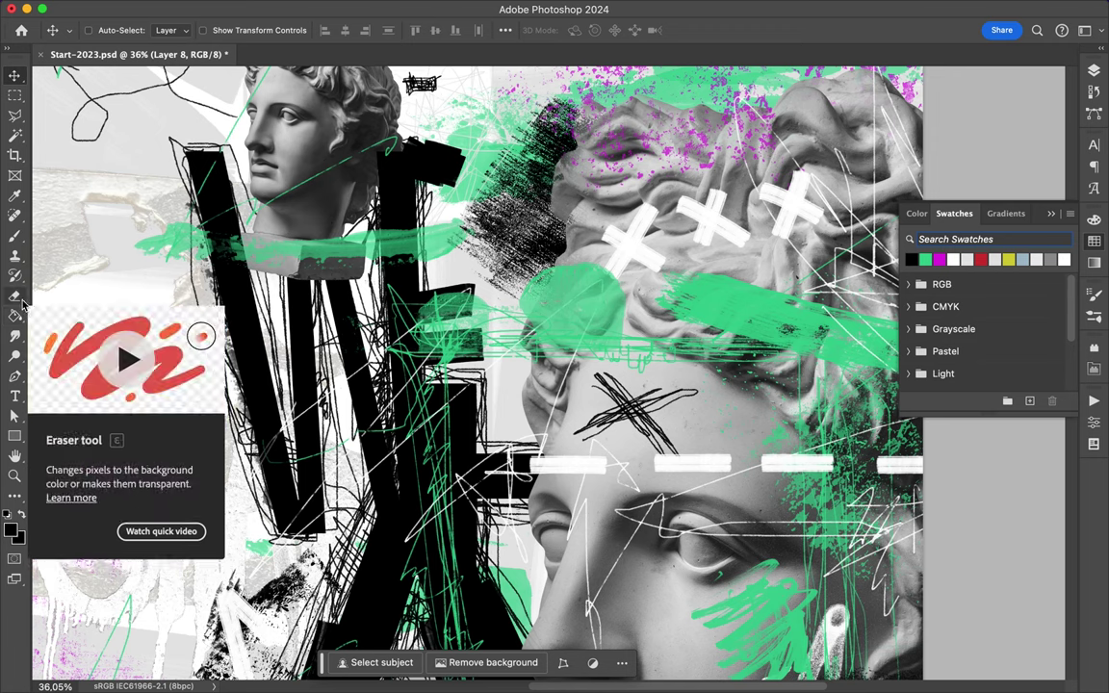
Select the Brush tool with the Spilling Heavy brush at 38 px.
left_click(14, 236)
left_click(97, 30)
scroll(123, 319, "down", 5)
scroll(123, 318, "down", 2)
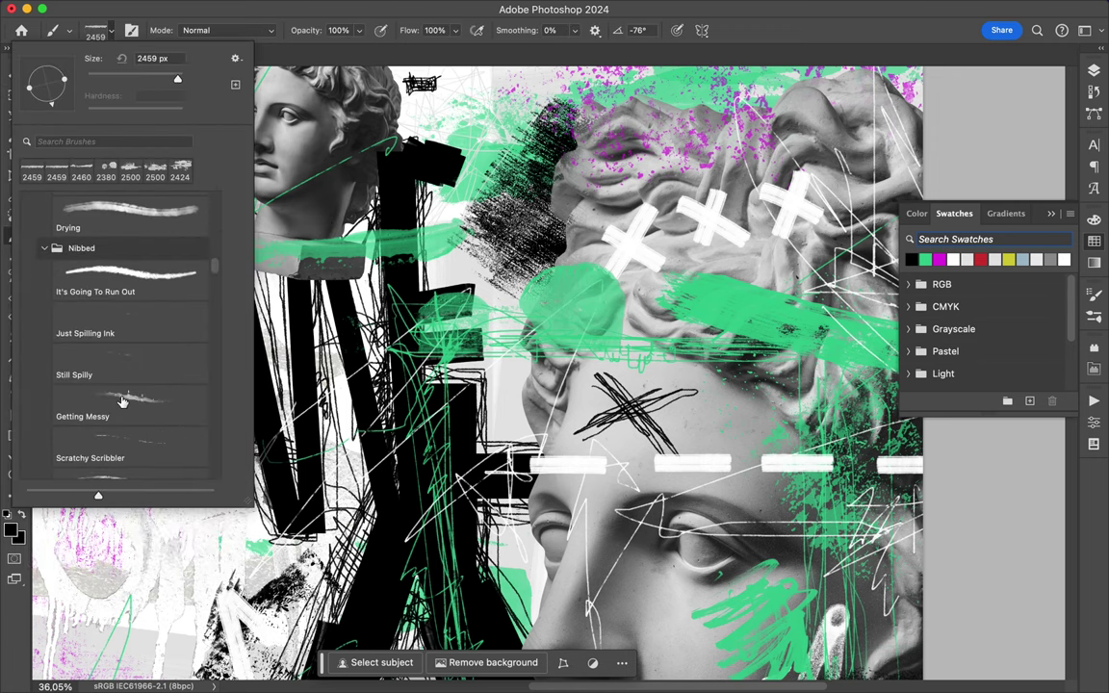
left_click(123, 405)
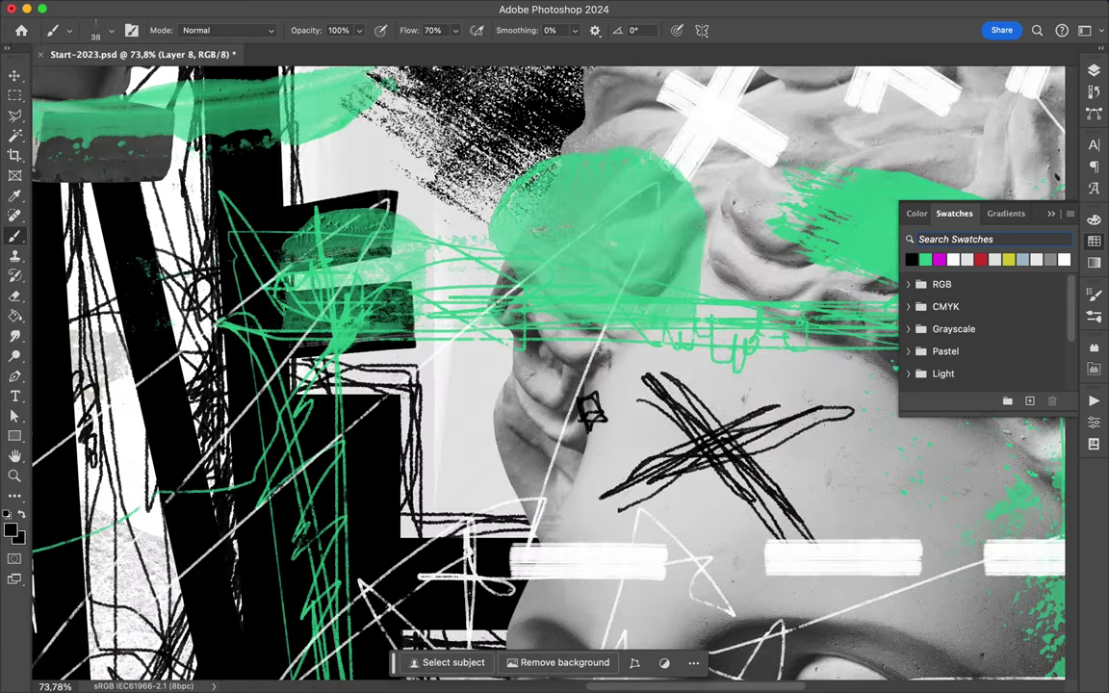
scroll(548, 375, "down", 5)
scroll(548, 376, "right", 5)
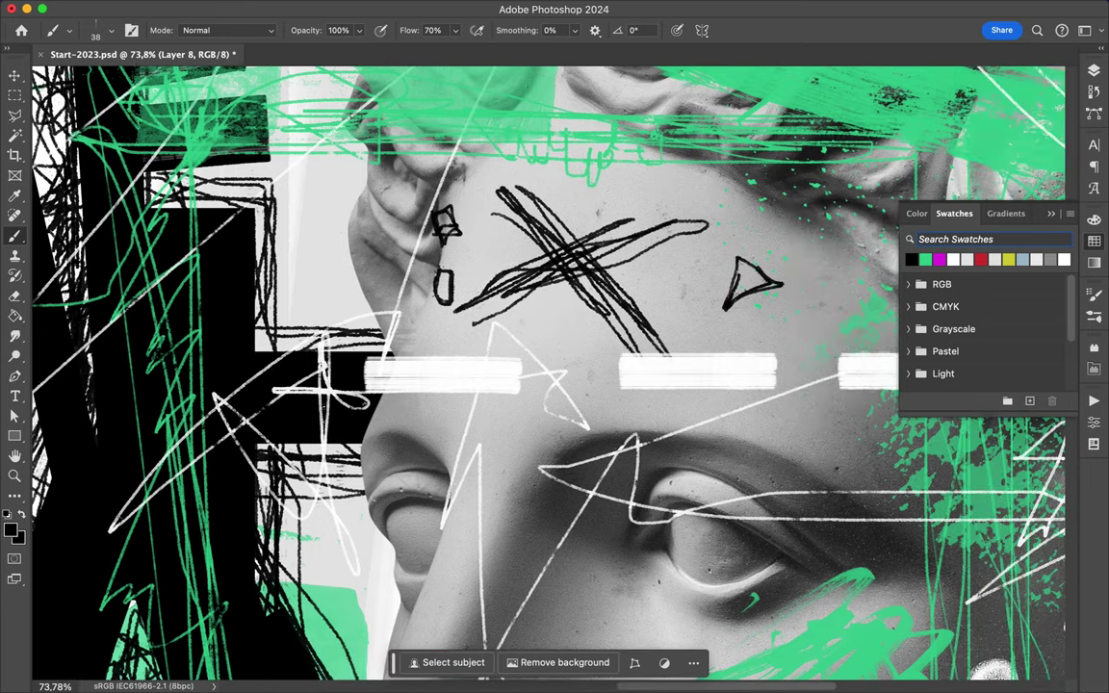
scroll(549, 375, "down", 4)
scroll(549, 375, "down", 4)
scroll(549, 376, "down", 6)
scroll(549, 376, "left", 2)
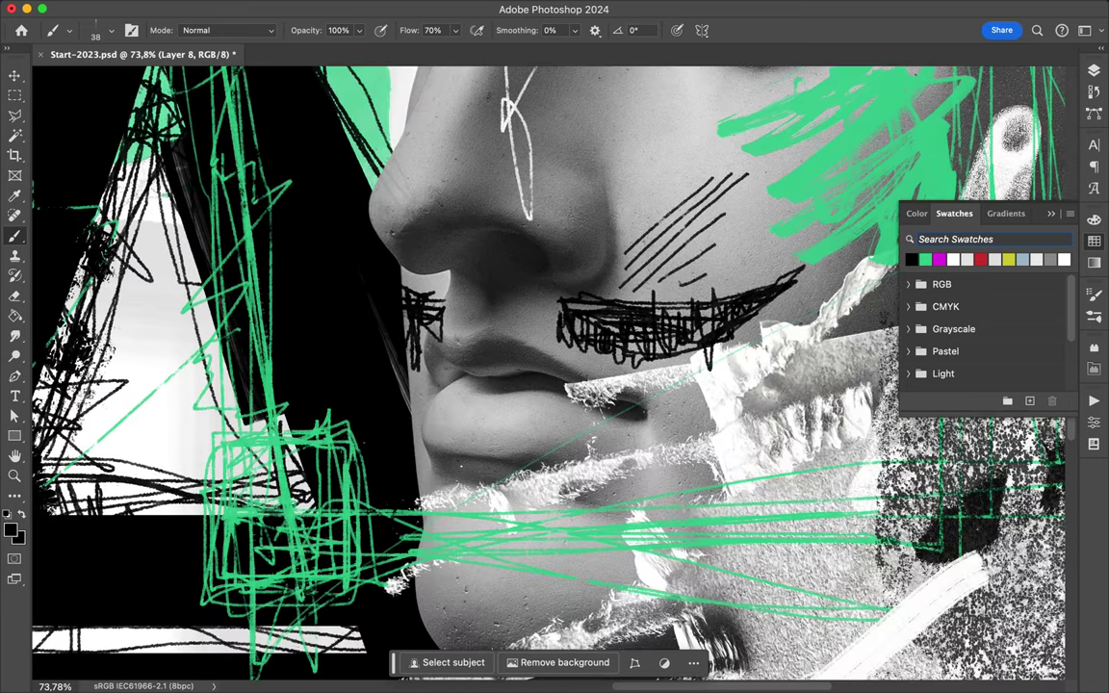
scroll(549, 375, "up", 2)
scroll(549, 375, "up", 6)
scroll(548, 376, "up", 3)
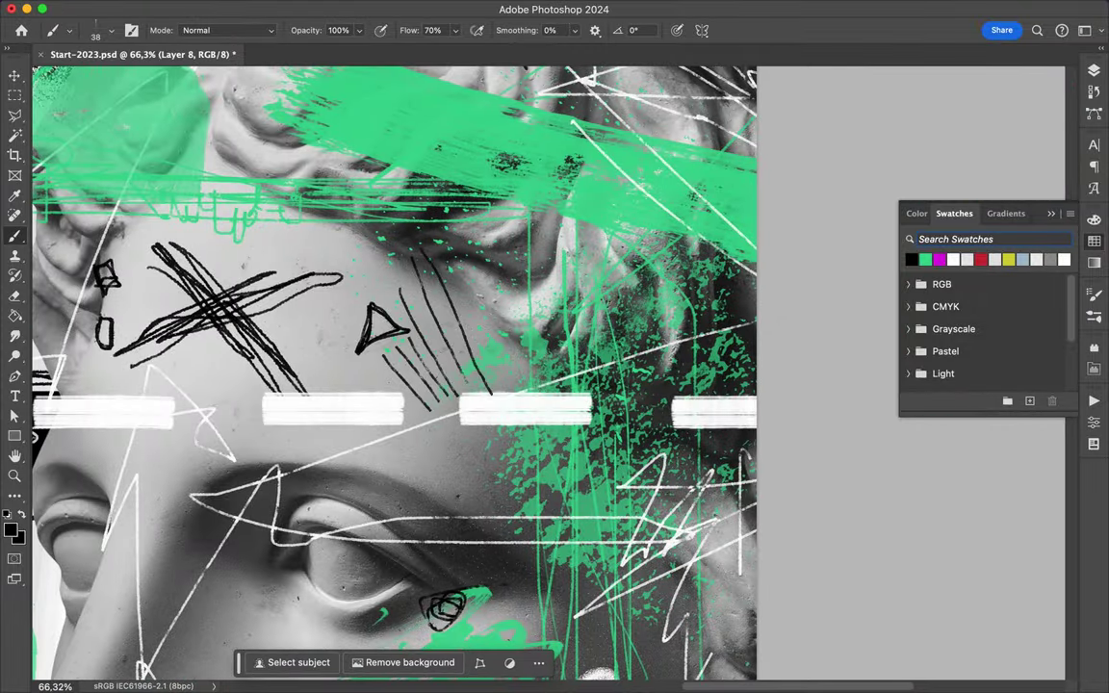
scroll(404, 376, "up", 10)
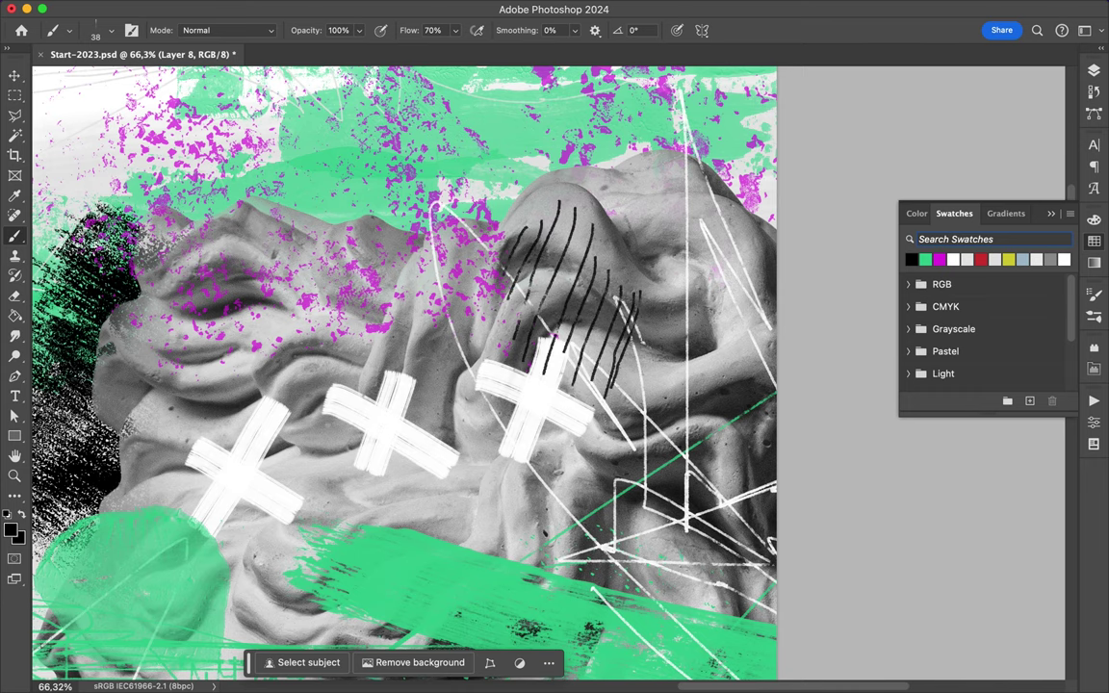
scroll(404, 375, "down", 5)
scroll(405, 375, "down", 5)
scroll(404, 375, "left", 5)
scroll(404, 375, "left", 5)
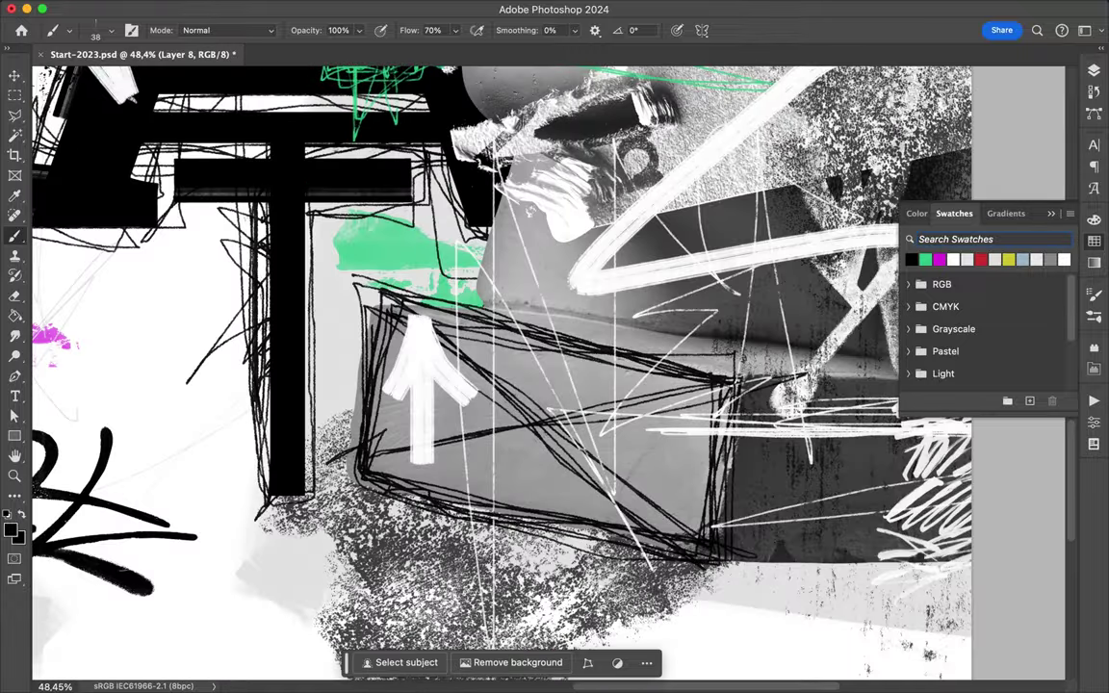
scroll(548, 375, "up", 5)
Draw seven vertical black hatch lines inside the sketched lower box.
left_click_drag(424, 262, 424, 539)
mouse_move(435, 298)
left_mouse_down()
mouse_move(435, 500)
mouse_move(448, 520)
left_mouse_up()
left_click_drag(465, 280, 465, 481)
left_click_drag(489, 260, 489, 476)
left_click_drag(548, 285, 549, 476)
left_click_drag(569, 299, 569, 472)
left_click_drag(610, 300, 606, 582)
Extend the black hatching with taller vertical strokes across the face and hair.
scroll(611, 385, "down", 5)
left_click_drag(455, 168, 468, 577)
left_click_drag(509, 173, 509, 479)
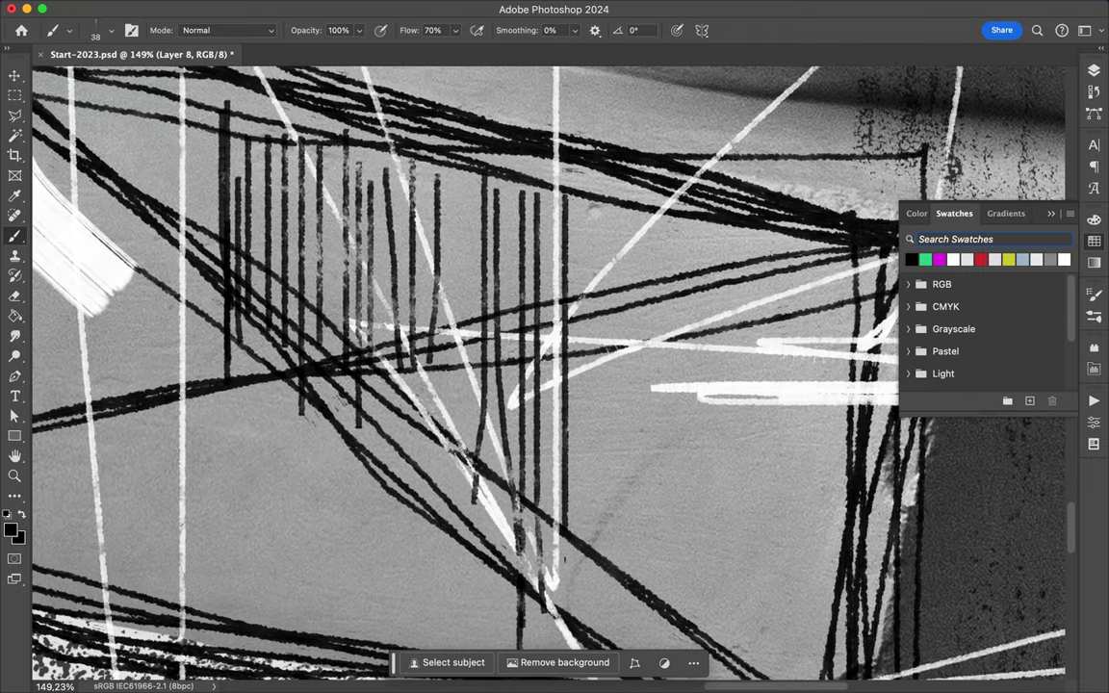
mouse_move(589, 597)
left_mouse_down()
mouse_move(591, 207)
mouse_move(606, 178)
left_mouse_up()
left_click_drag(618, 612, 617, 120)
mouse_move(630, 115)
left_mouse_down()
mouse_move(630, 621)
mouse_move(644, 616)
left_mouse_up()
left_click_drag(654, 101, 655, 606)
mouse_move(599, 84)
left_mouse_down()
mouse_move(601, 579)
mouse_move(611, 578)
left_mouse_up()
scroll(549, 376, "down", 4)
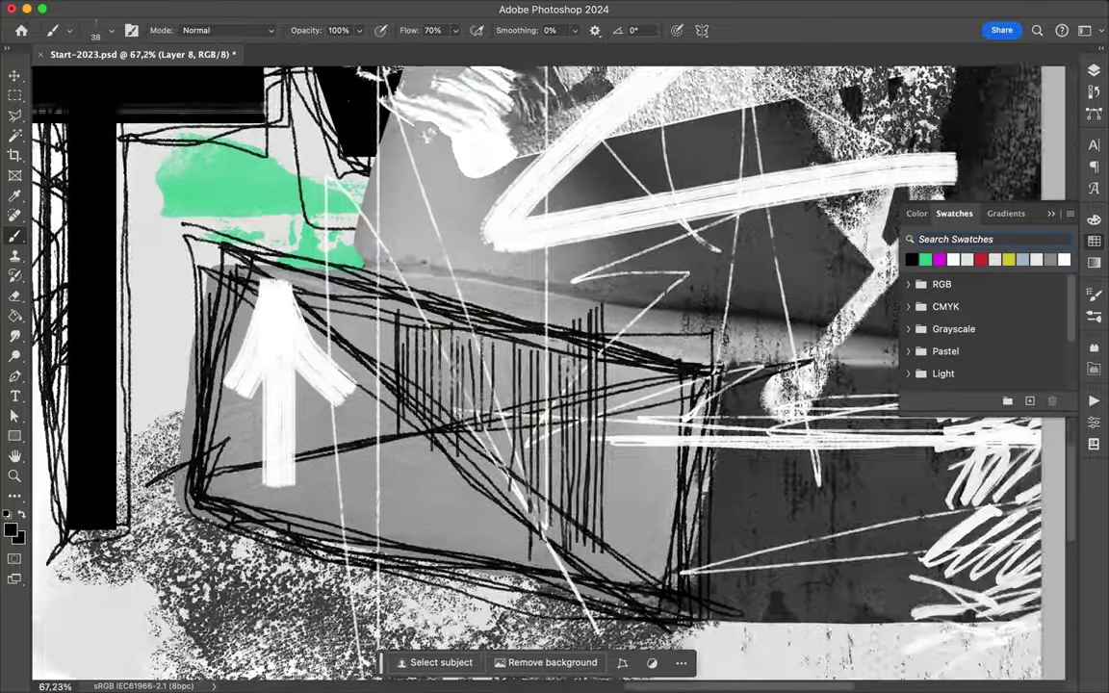
scroll(549, 375, "up", 2)
scroll(373, 330, "up", 1)
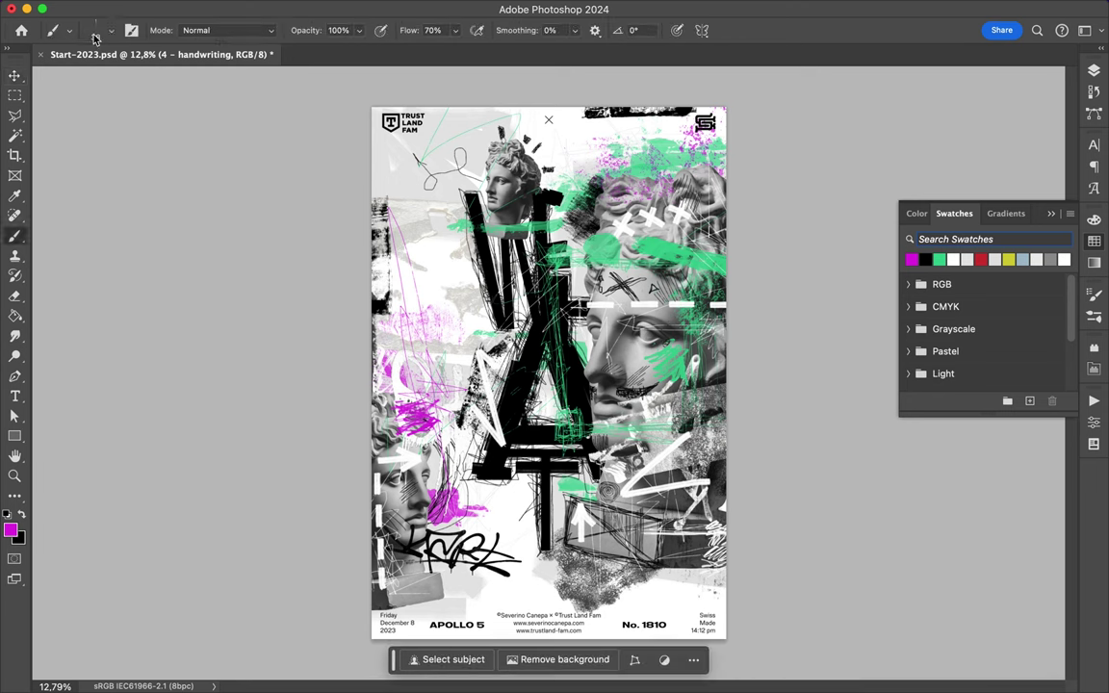
Choose a drip brush for magenta top-edge drips and move Layer 11 below 5 - Tear paper.
left_click(95, 37)
scroll(124, 280, "down", 5)
left_click(124, 366)
left_click(474, 154)
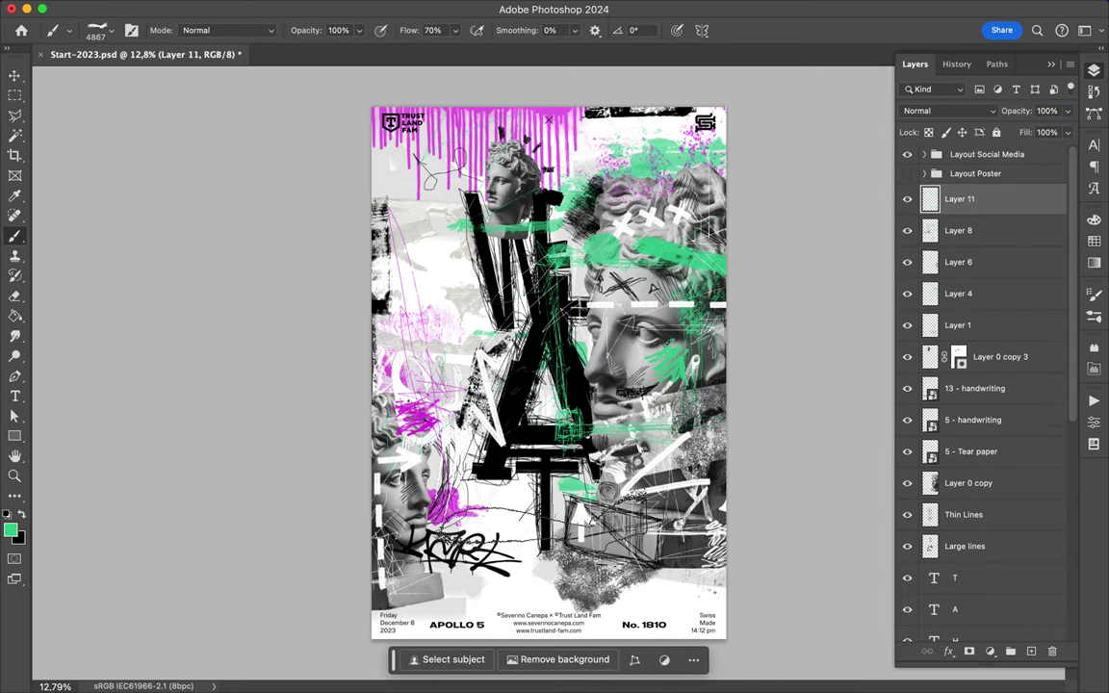
left_click_drag(958, 198, 958, 368)
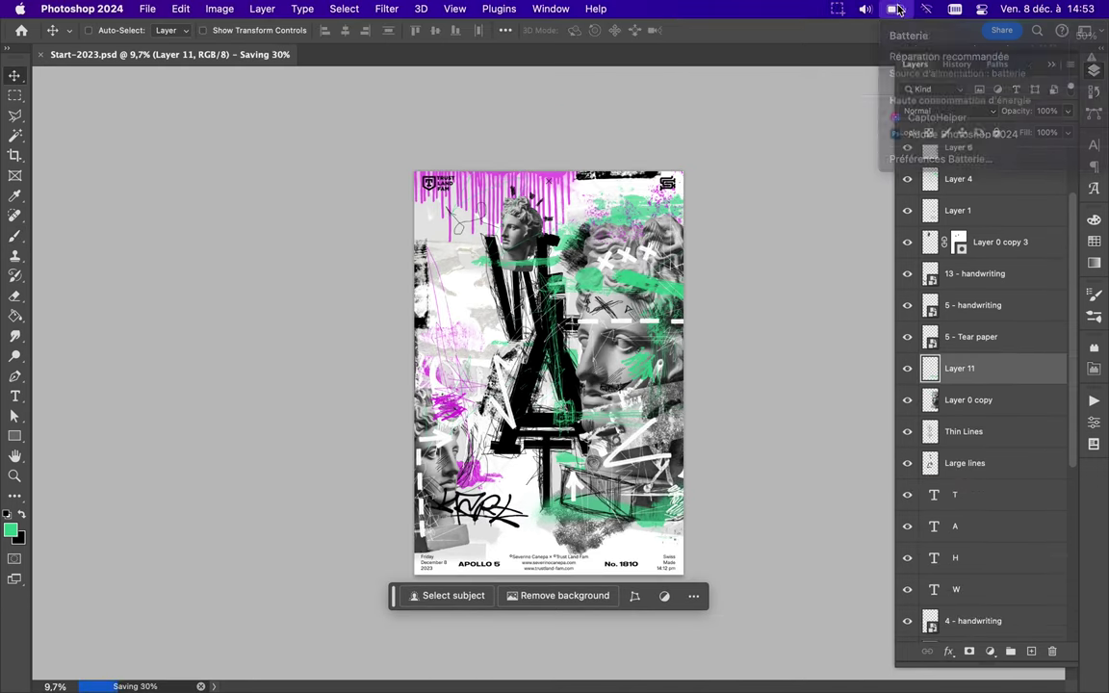